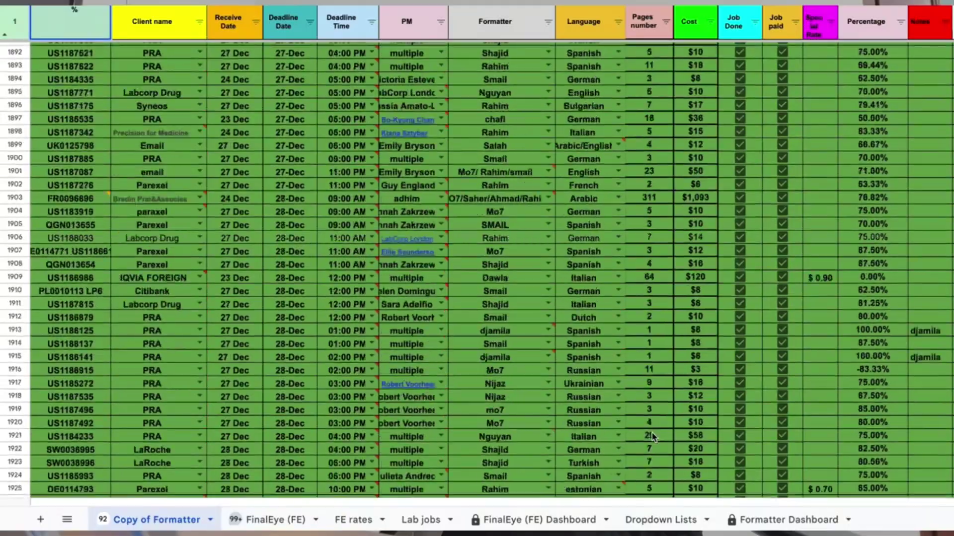
Scroll down the Airtable home page toward the 'Create your free account' sign-up
{"action": "scroll", "coordinate": [653, 437], "scroll_direction": "down", "scroll_amount": 15}
{"action": "scroll", "coordinate": [653, 438], "scroll_direction": "down", "scroll_amount": 10}
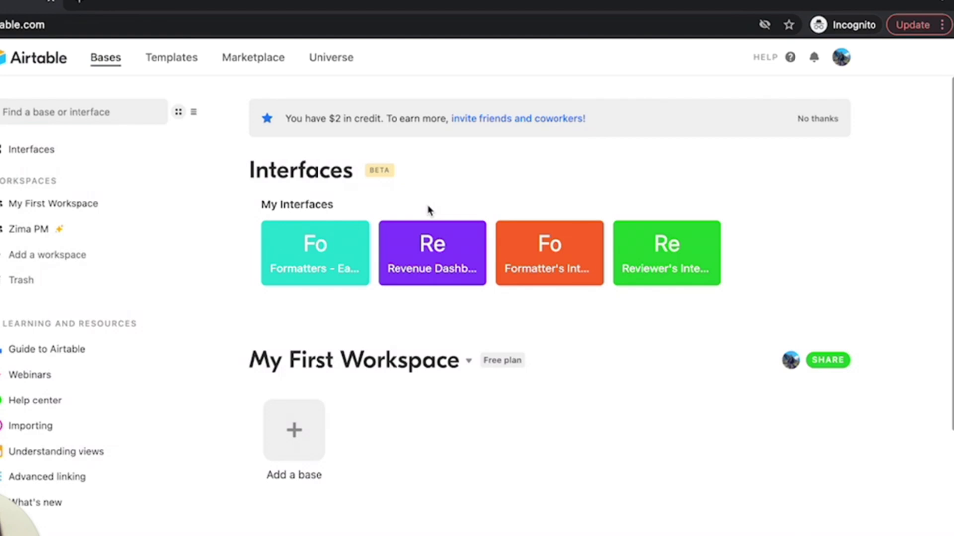
{"action": "scroll", "coordinate": [486, 381], "scroll_direction": "down", "scroll_amount": 4}
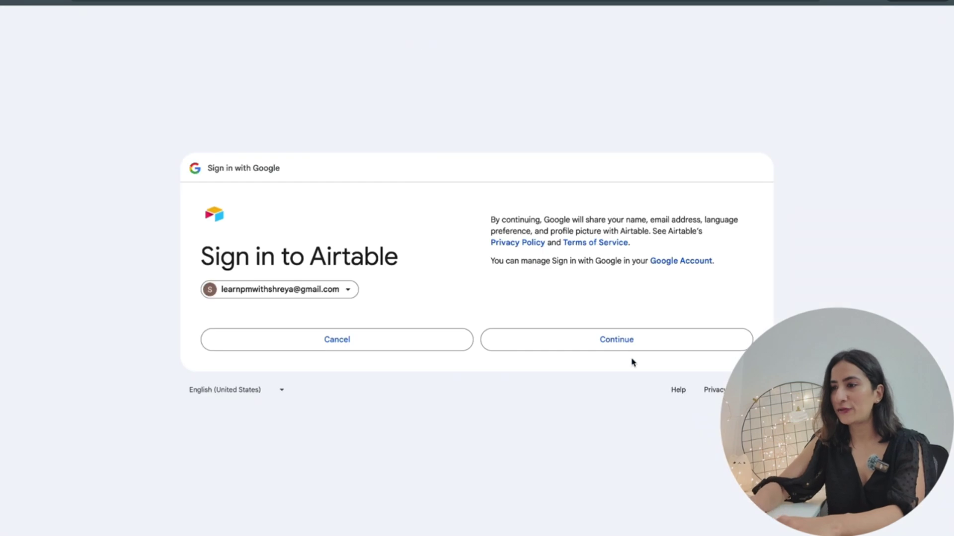
Continue with the chosen Google account, pick Operations as the team, and skip the remaining onboarding
{"action": "left_click", "coordinate": [621, 343]}
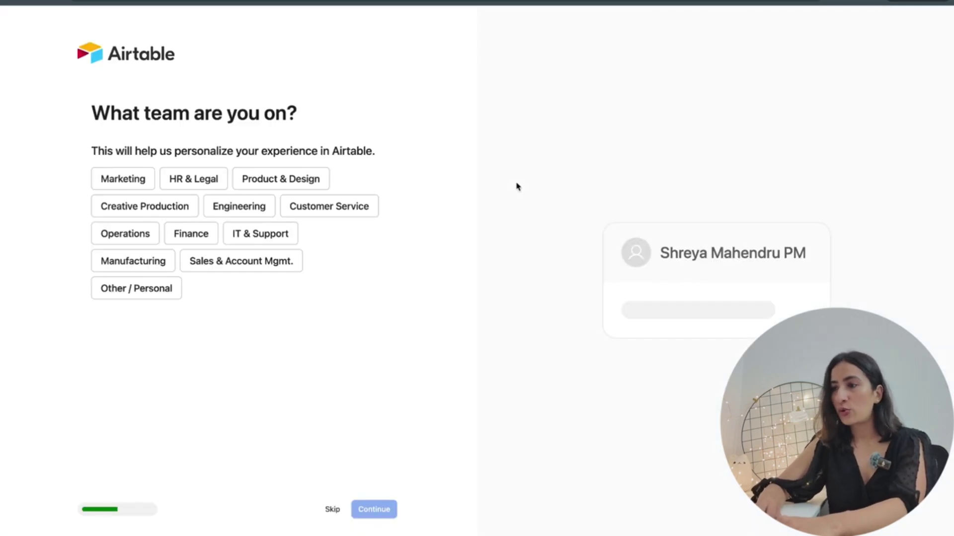
{"action": "left_click", "coordinate": [125, 234]}
{"action": "left_click", "coordinate": [332, 510]}
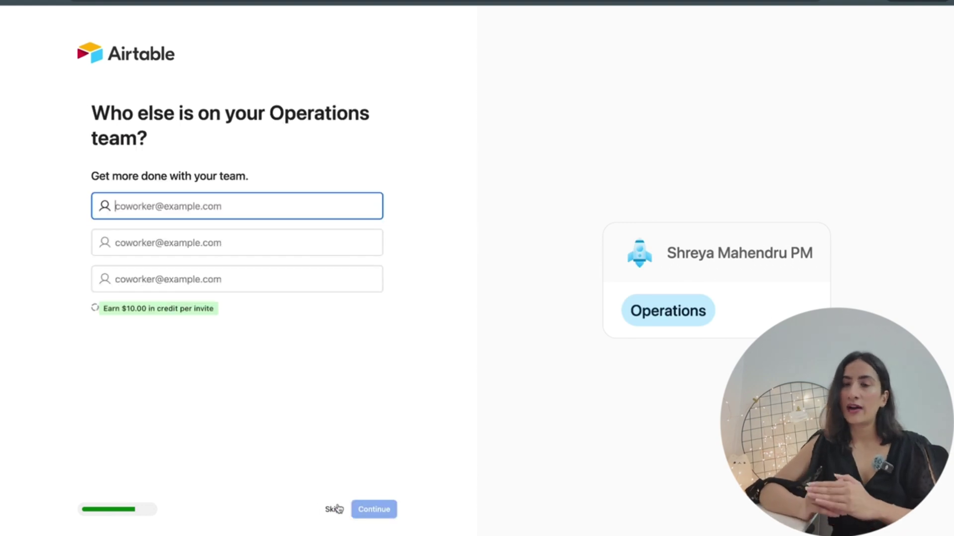
{"action": "left_click", "coordinate": [334, 512]}
{"action": "left_click", "coordinate": [335, 514]}
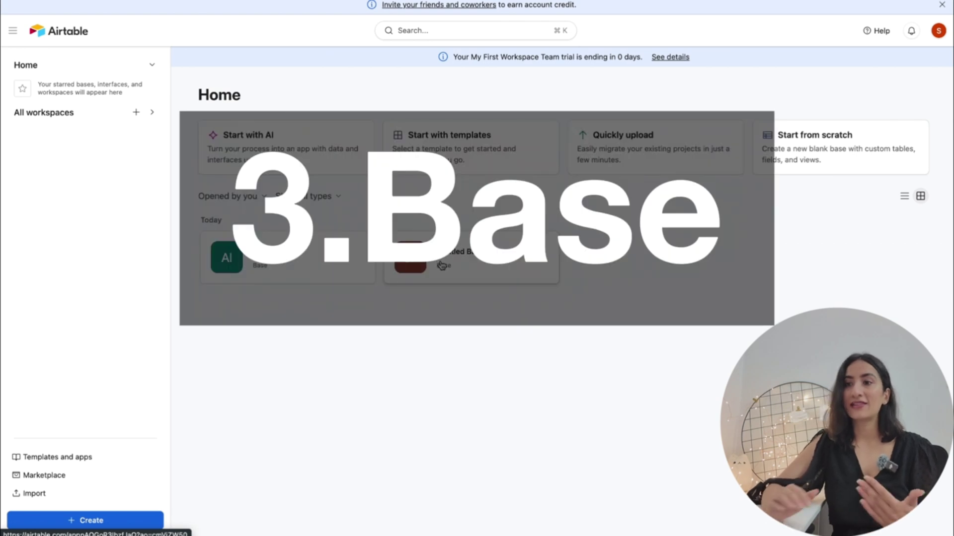
Open the All data base and browse its appearance color and icon options
{"action": "left_click", "coordinate": [259, 258]}
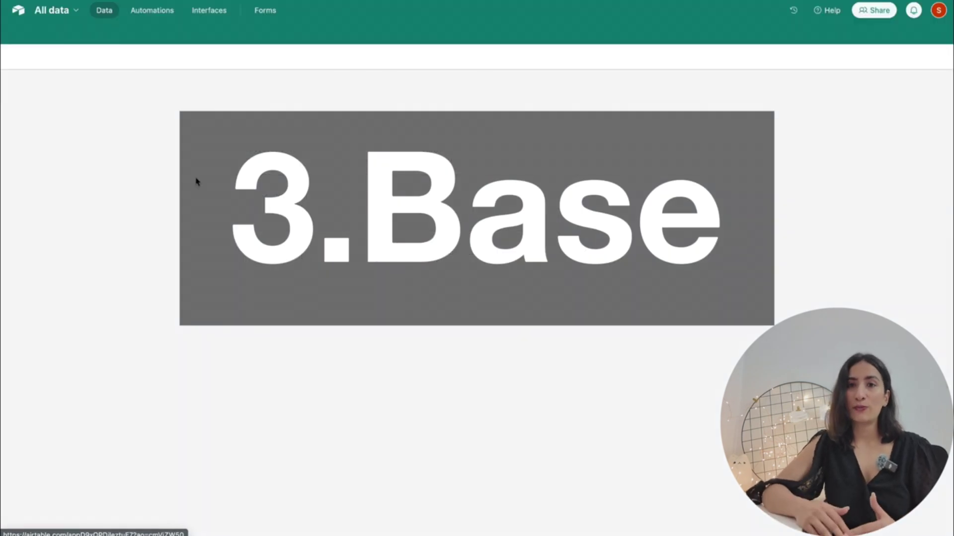
{"action": "left_click", "coordinate": [38, 14]}
{"action": "left_click", "coordinate": [34, 78]}
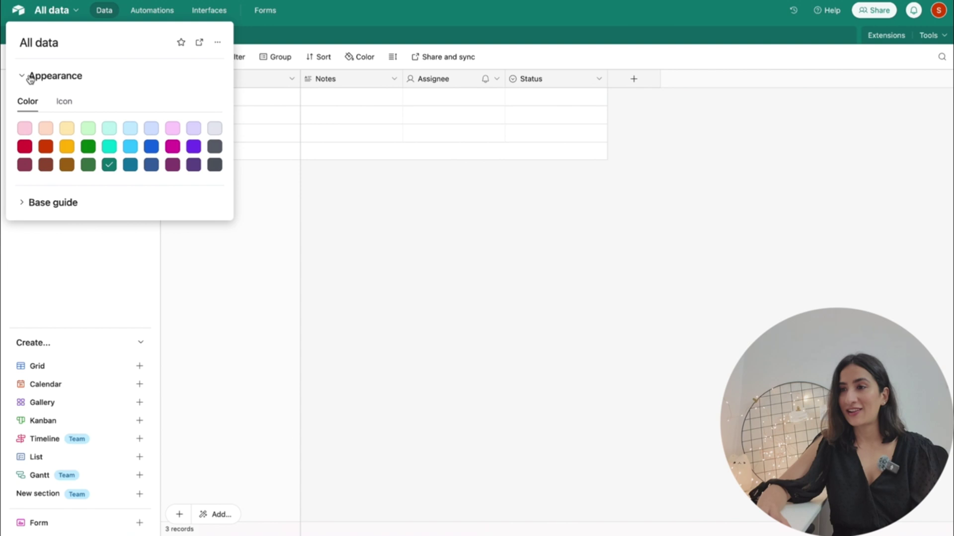
{"action": "left_click", "coordinate": [64, 101]}
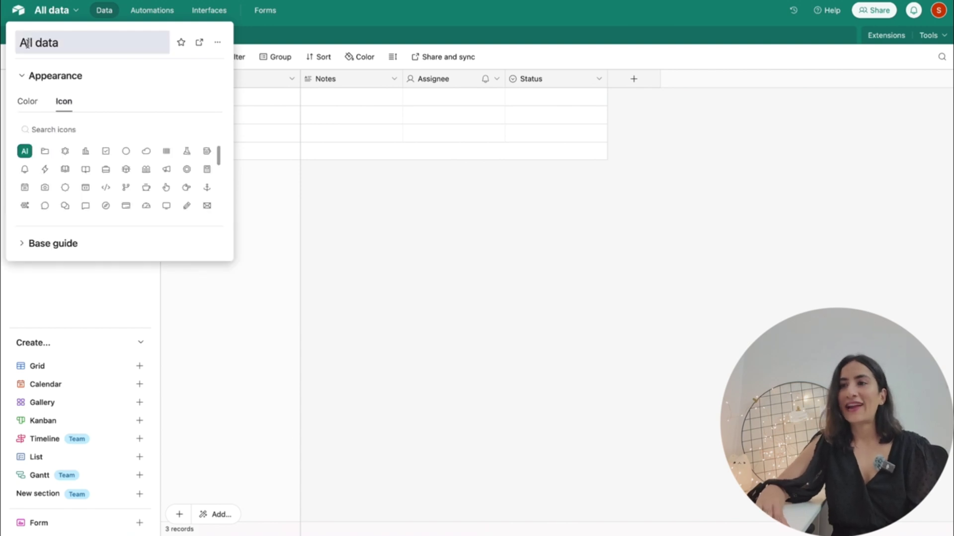
{"action": "left_click", "coordinate": [280, 38]}
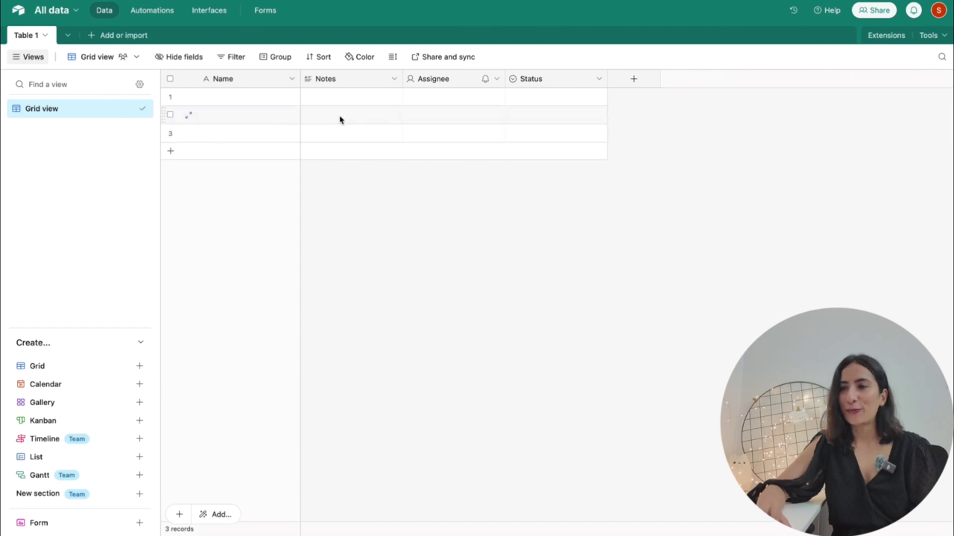
Enter sample text in the Name cells of records 1 and 3 in Table 1
{"action": "left_click", "coordinate": [235, 102]}
{"action": "type", "text": "efe"}
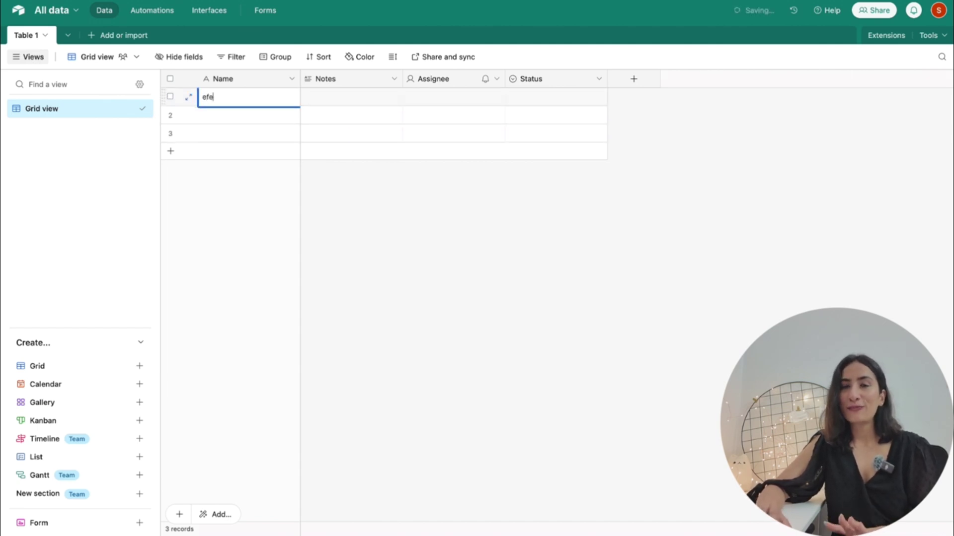
{"action": "left_click", "coordinate": [234, 132]}
{"action": "type", "text": "ef"}
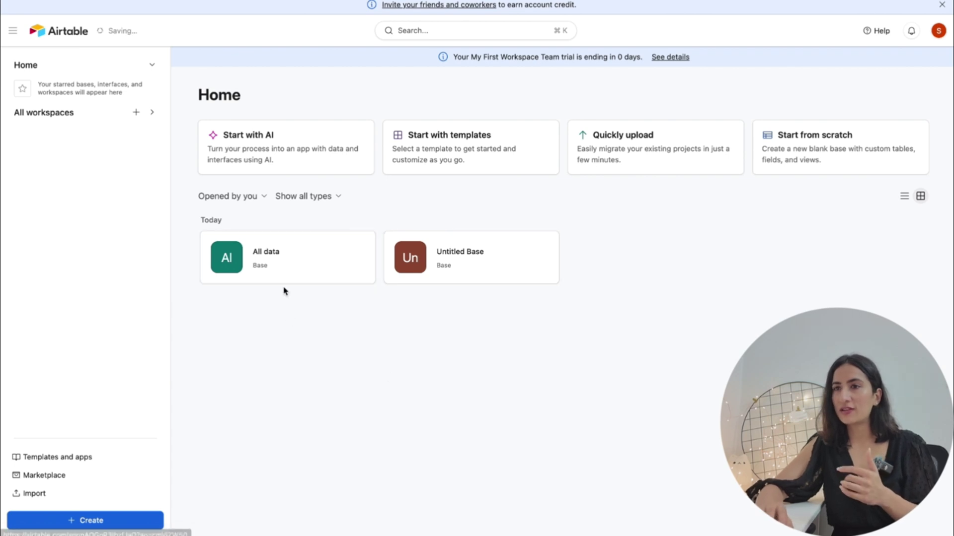
{"action": "left_click", "coordinate": [278, 262]}
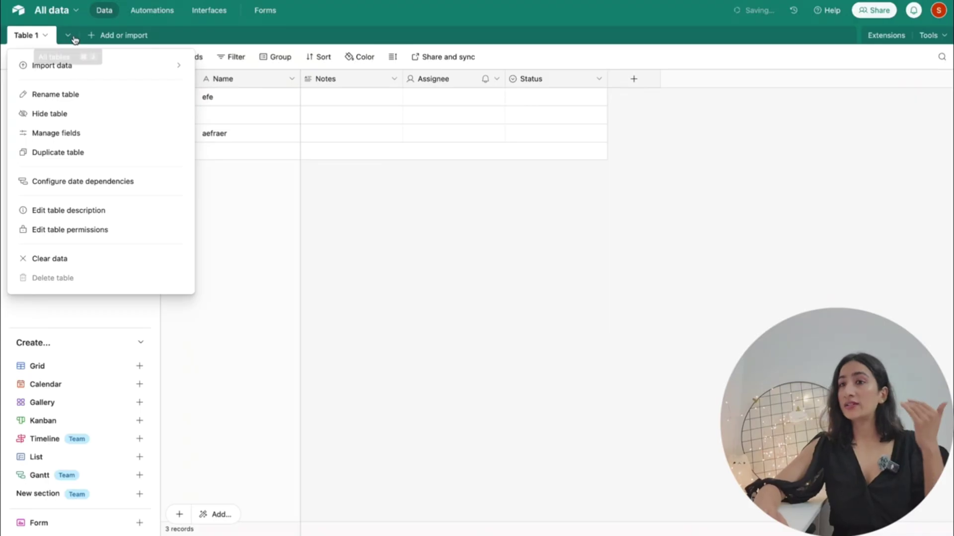
Clear the sample names from all three Name cells in Table 1
{"action": "left_click", "coordinate": [104, 38]}
{"action": "left_click", "coordinate": [103, 39]}
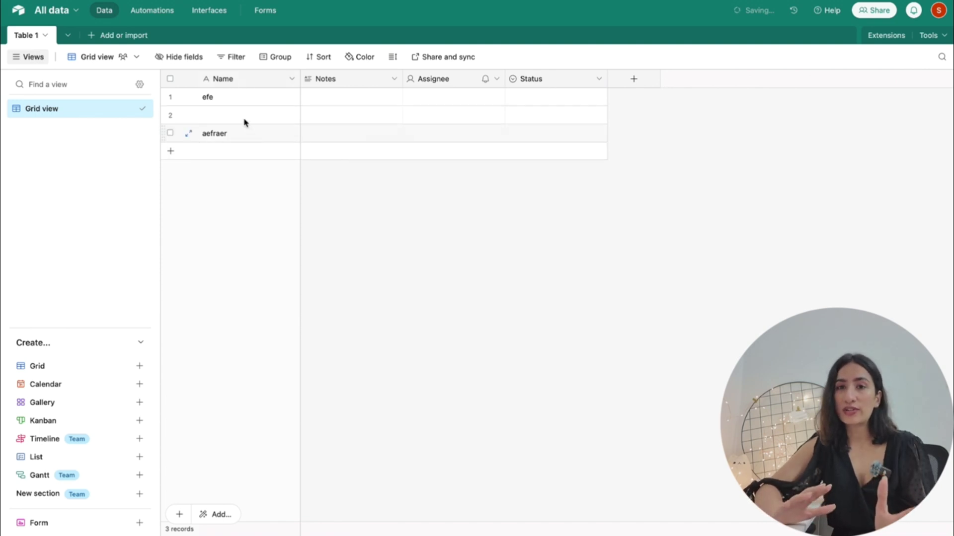
{"action": "left_click_drag", "start_coordinate": [240, 101], "coordinate": [242, 143]}
{"action": "key", "text": "Delete"}
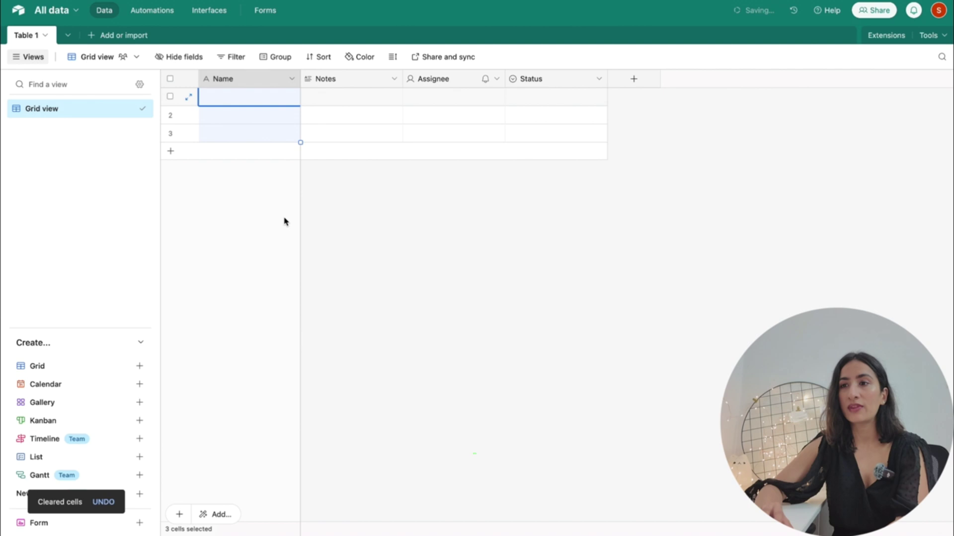
{"action": "left_click", "coordinate": [247, 119]}
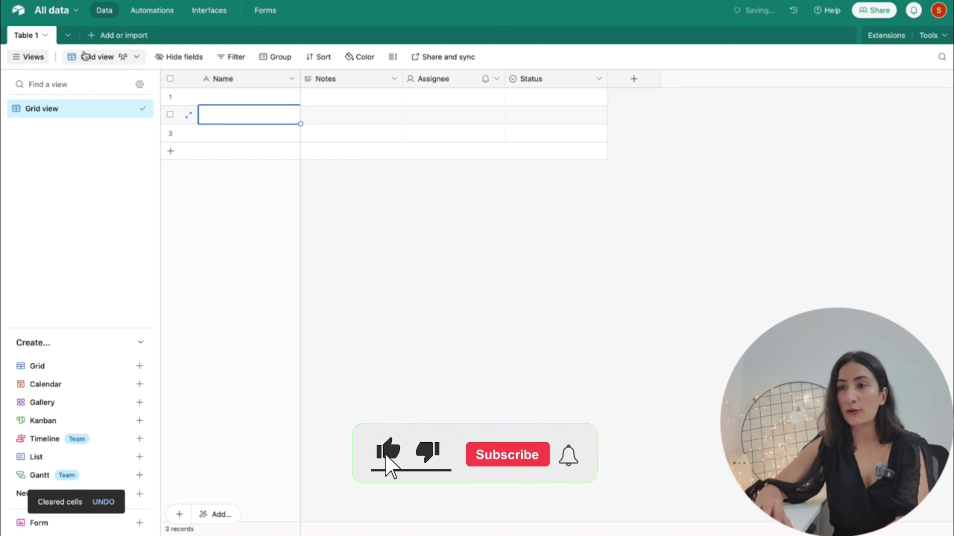
Browse the full list of import sources for a new table and close it without importing
{"action": "left_click", "coordinate": [126, 36]}
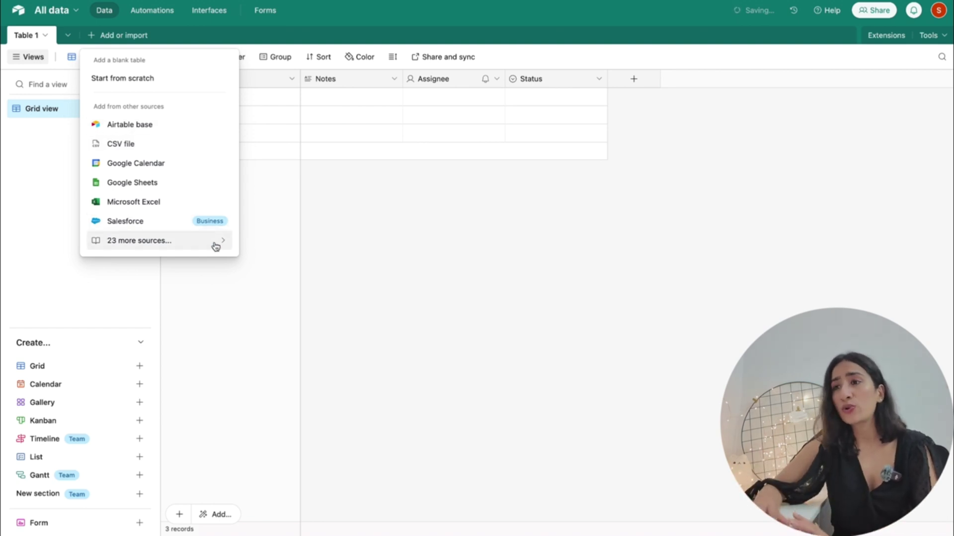
{"action": "left_click", "coordinate": [216, 247]}
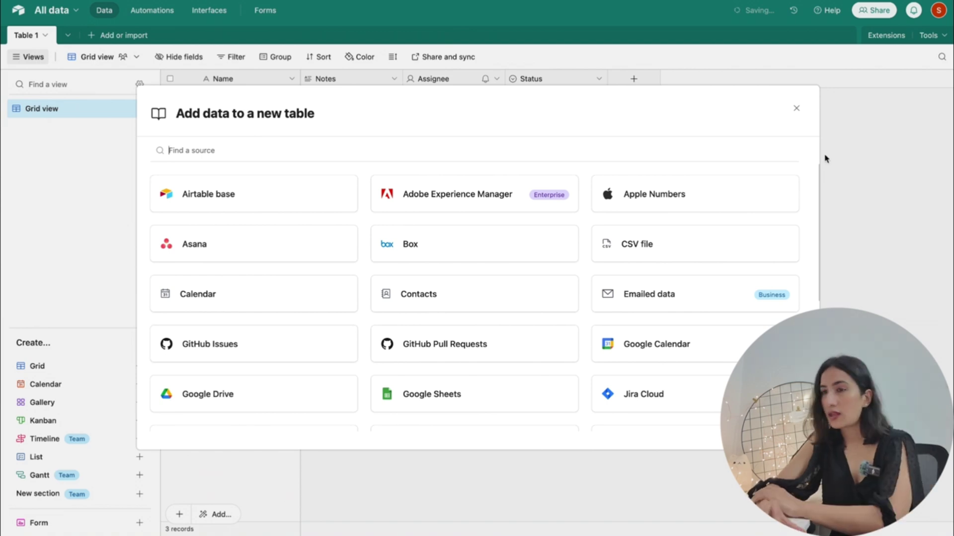
{"action": "left_click", "coordinate": [796, 109]}
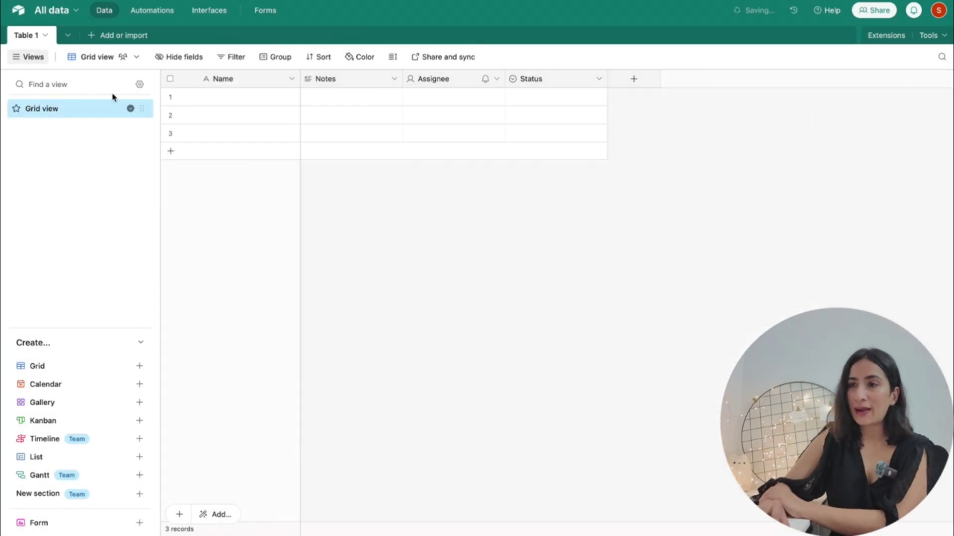
Rename the Name field to Item, then to Campaign Task
{"action": "left_click", "coordinate": [229, 101]}
{"action": "double_click", "coordinate": [222, 83]}
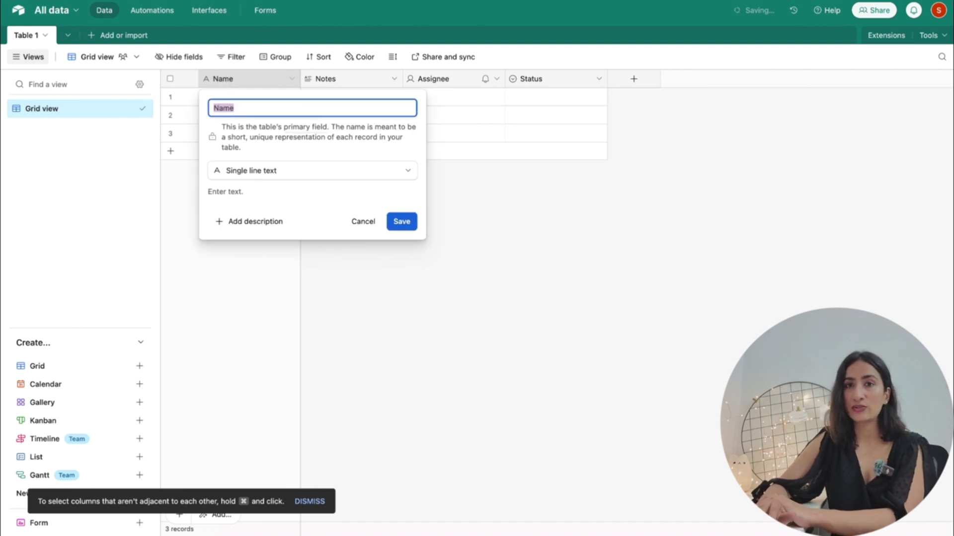
{"action": "key", "text": "Return"}
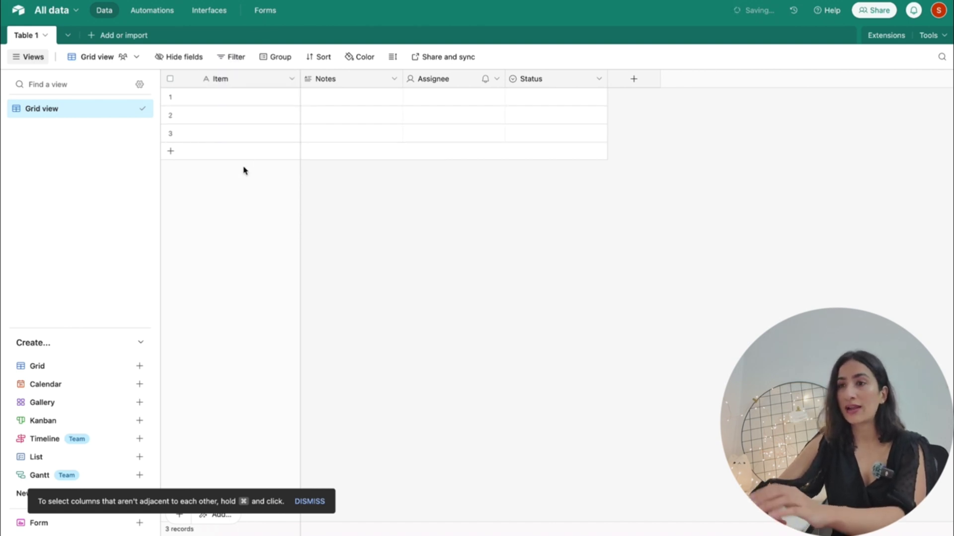
{"action": "left_click", "coordinate": [222, 98]}
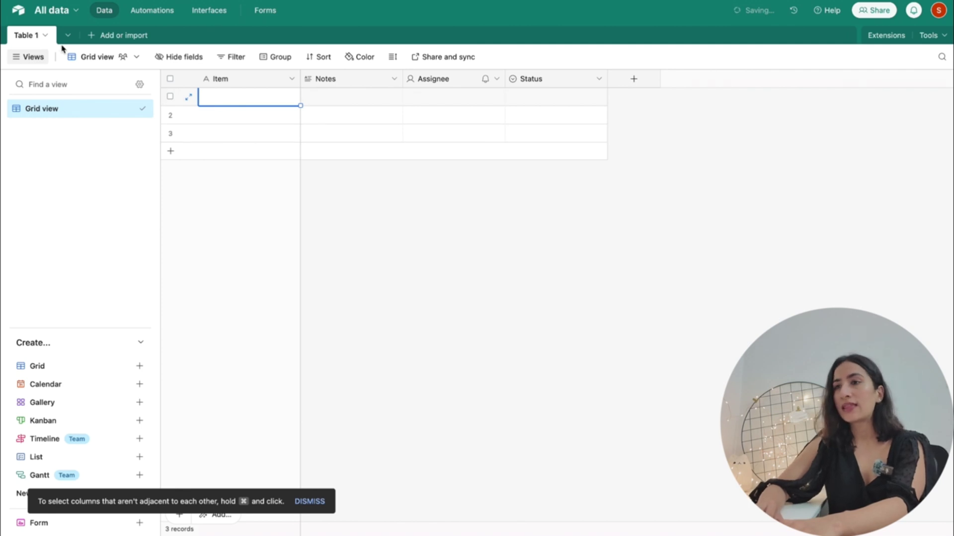
{"action": "double_click", "coordinate": [227, 82]}
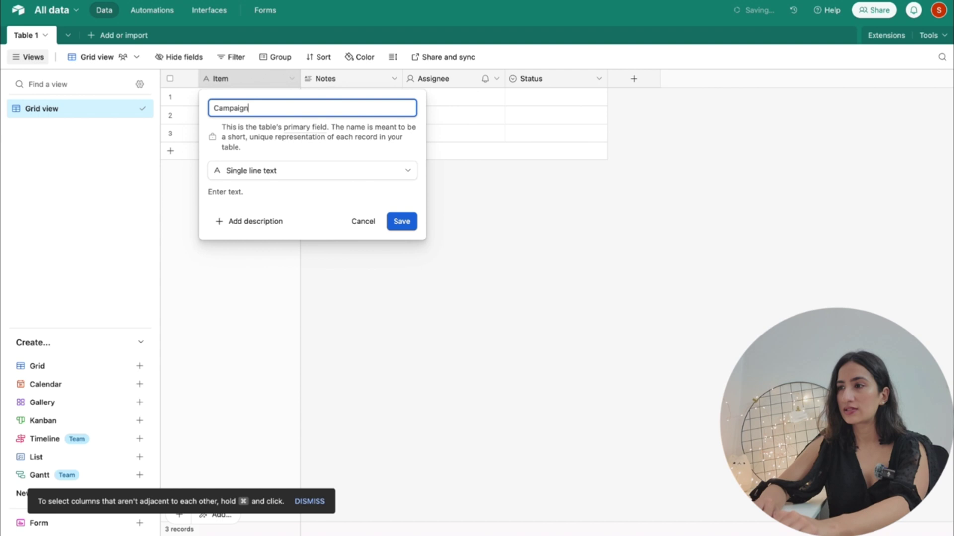
{"action": "type", "text": "ask"}
{"action": "key", "text": "Return"}
Add a multiple-select field named Platform
{"action": "left_click", "coordinate": [353, 120]}
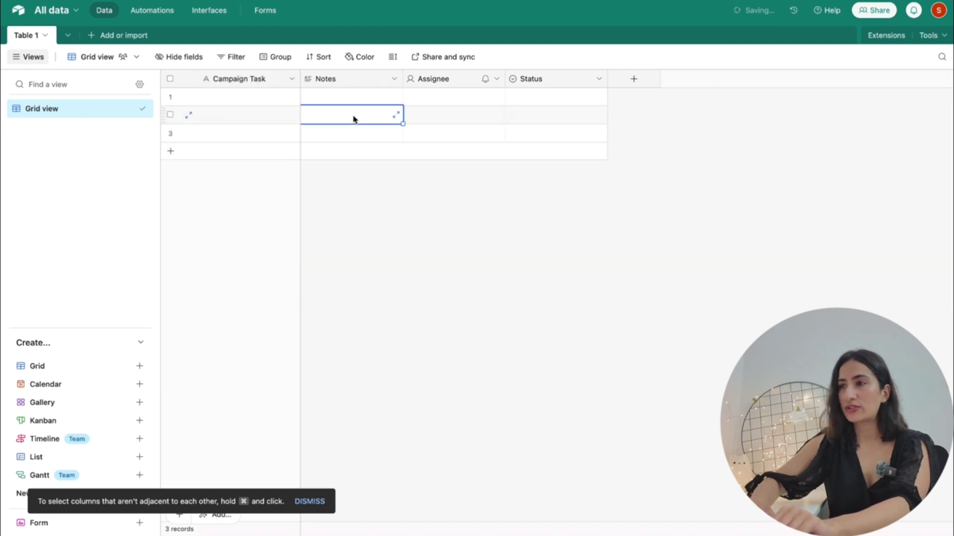
{"action": "left_click", "coordinate": [337, 79]}
{"action": "left_click", "coordinate": [234, 101]}
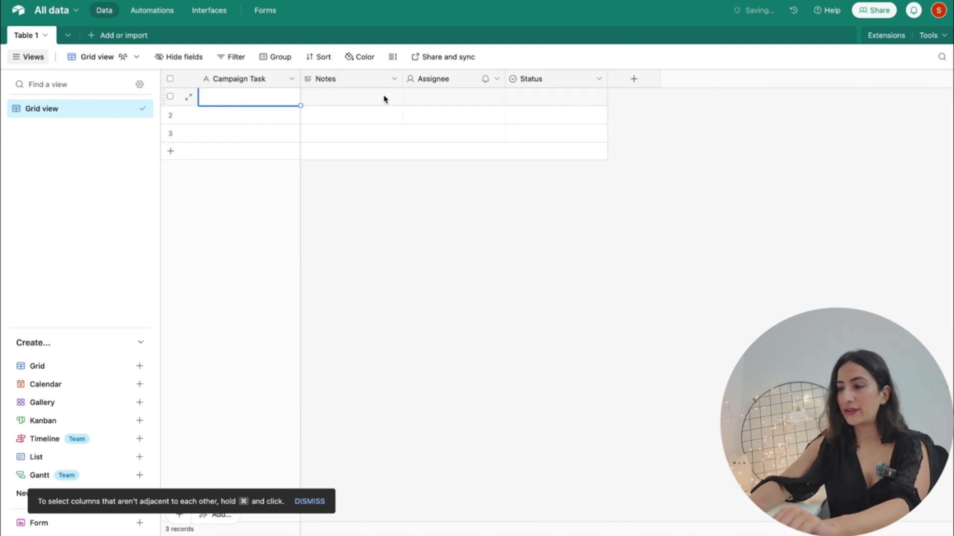
{"action": "left_click", "coordinate": [640, 78]}
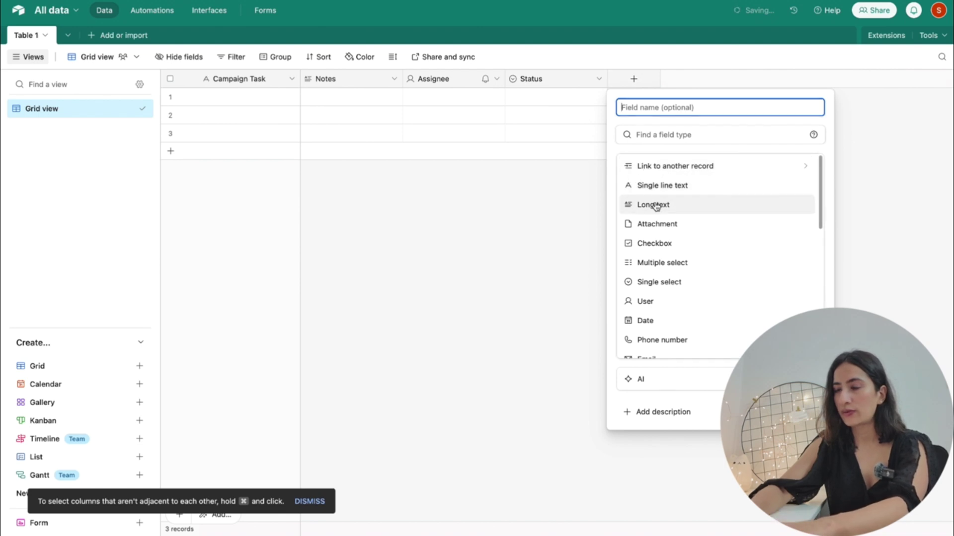
{"action": "left_click", "coordinate": [658, 263]}
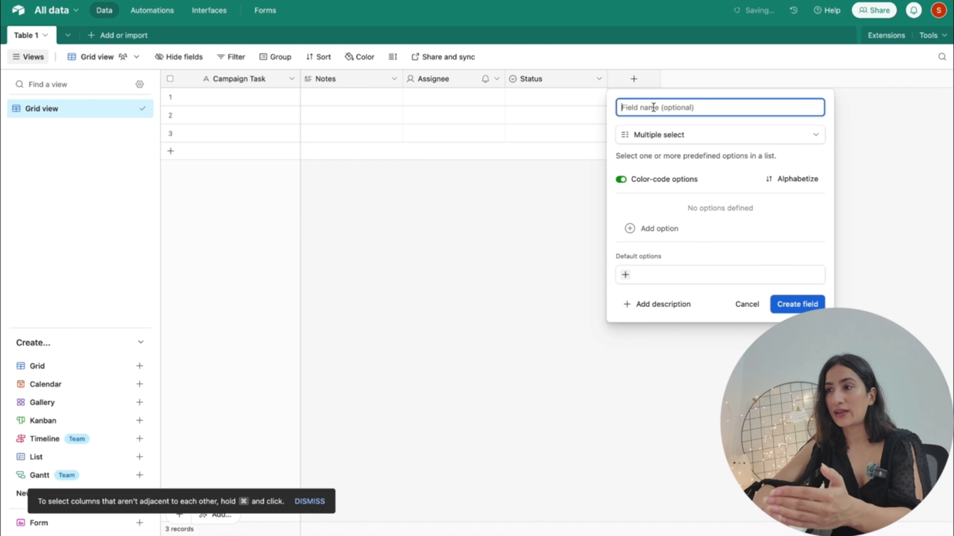
{"action": "type", "text": "Platf"}
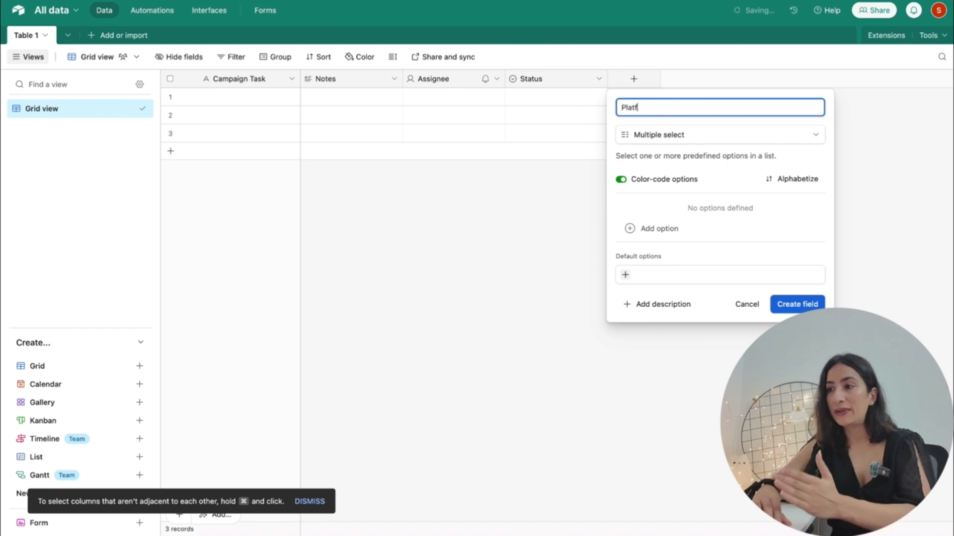
{"action": "type", "text": "orm"}
{"action": "key", "text": "Return"}
Edit the Platform field's settings and show its available field types
{"action": "left_click", "coordinate": [632, 103]}
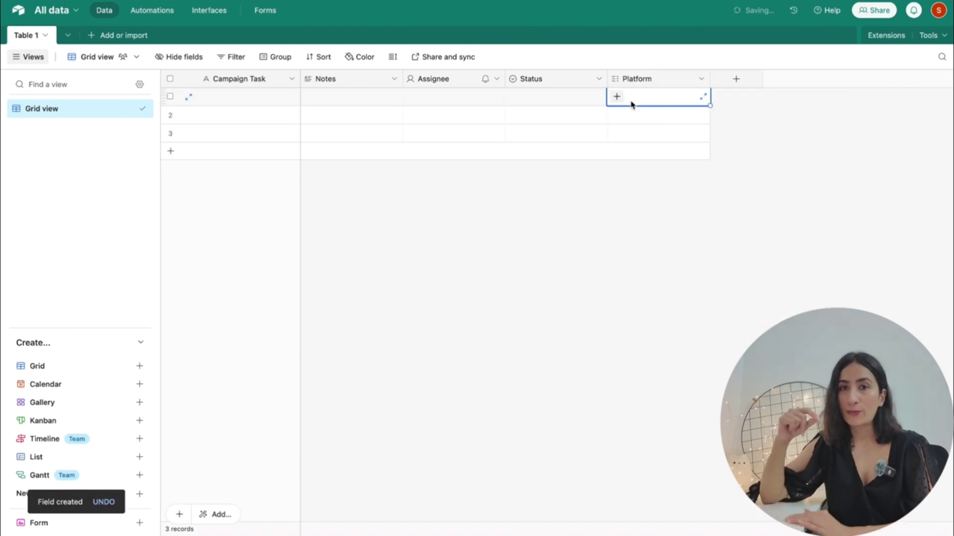
{"action": "left_click", "coordinate": [700, 79]}
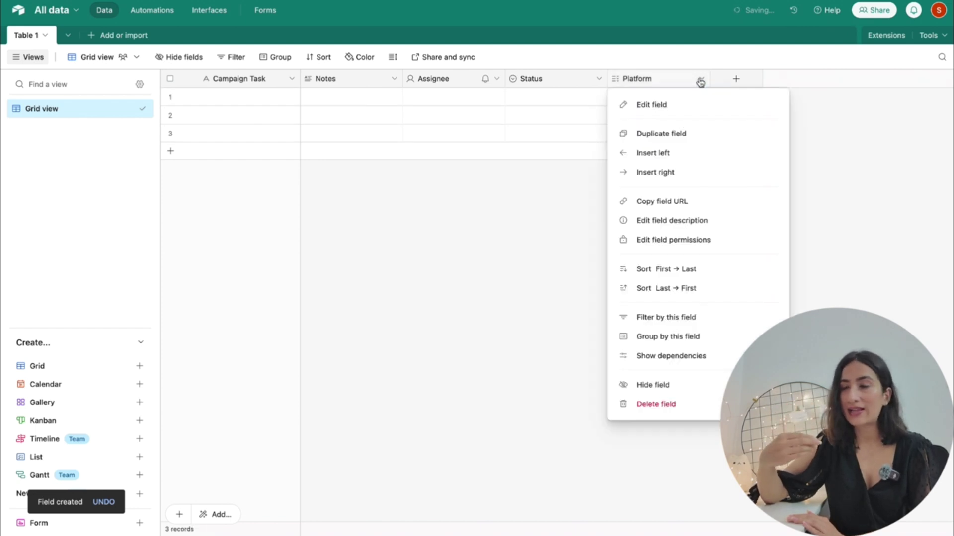
{"action": "left_click", "coordinate": [665, 107]}
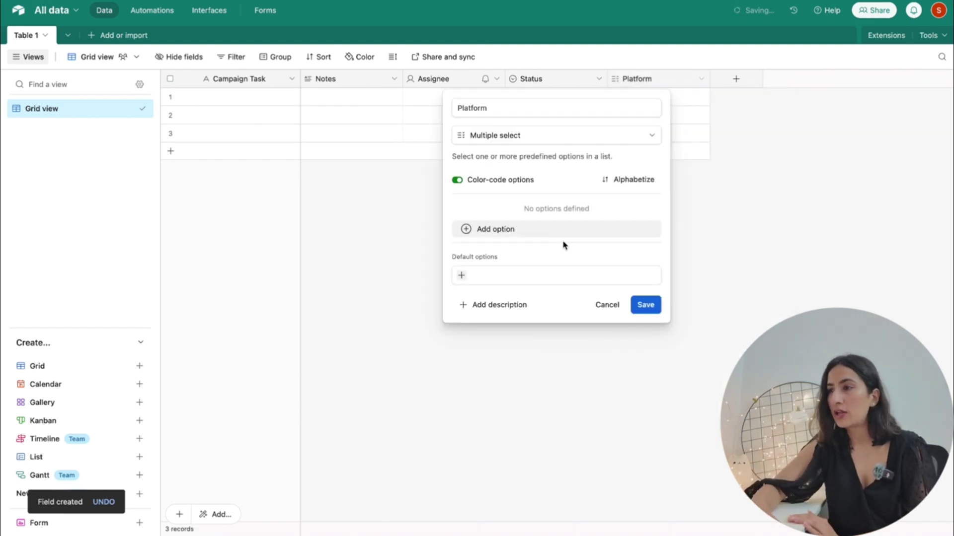
{"action": "left_click", "coordinate": [534, 145]}
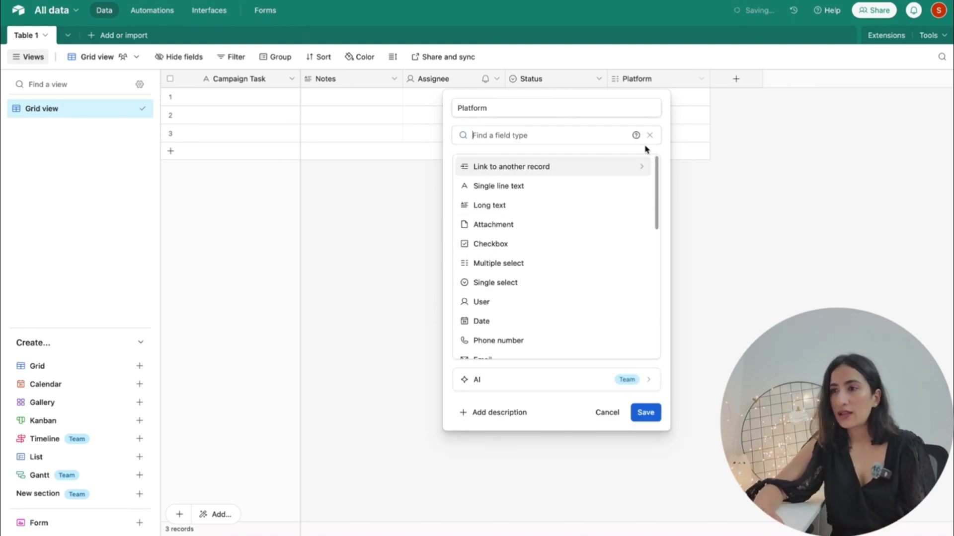
Cancel the Platform edit, assign the workspace user to task 1, and check the sharing options
{"action": "left_click", "coordinate": [607, 412]}
{"action": "left_click", "coordinate": [420, 102]}
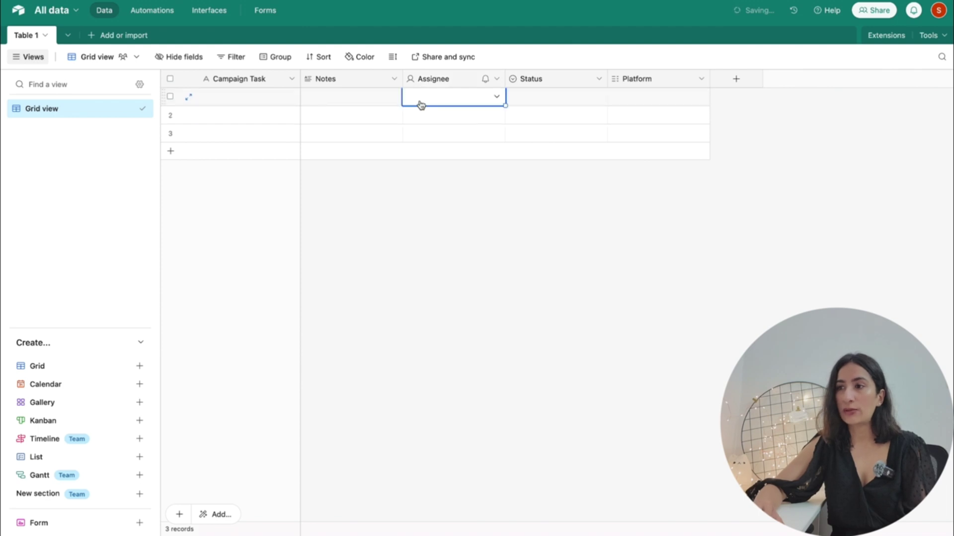
{"action": "left_click", "coordinate": [419, 103]}
{"action": "left_click", "coordinate": [453, 174]}
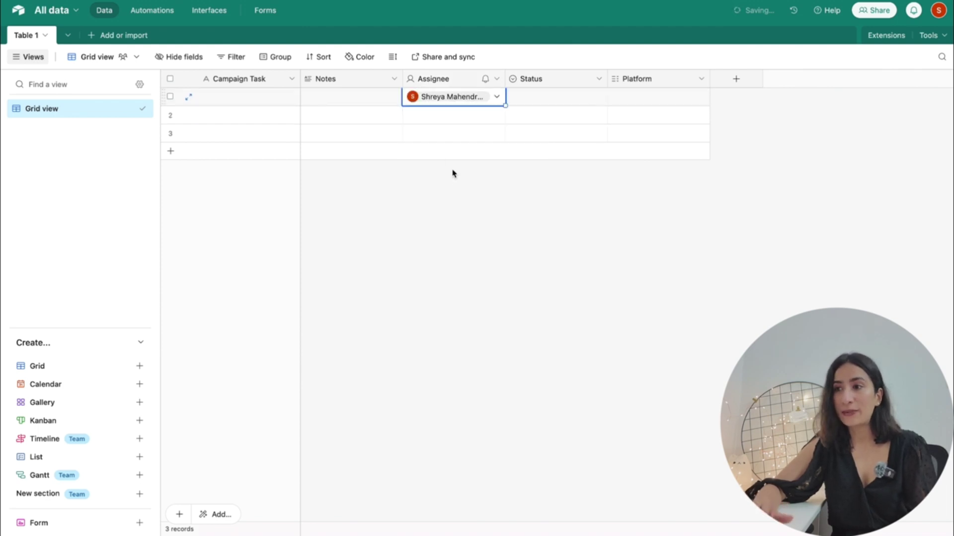
{"action": "left_click", "coordinate": [448, 115]}
{"action": "left_click", "coordinate": [497, 119]}
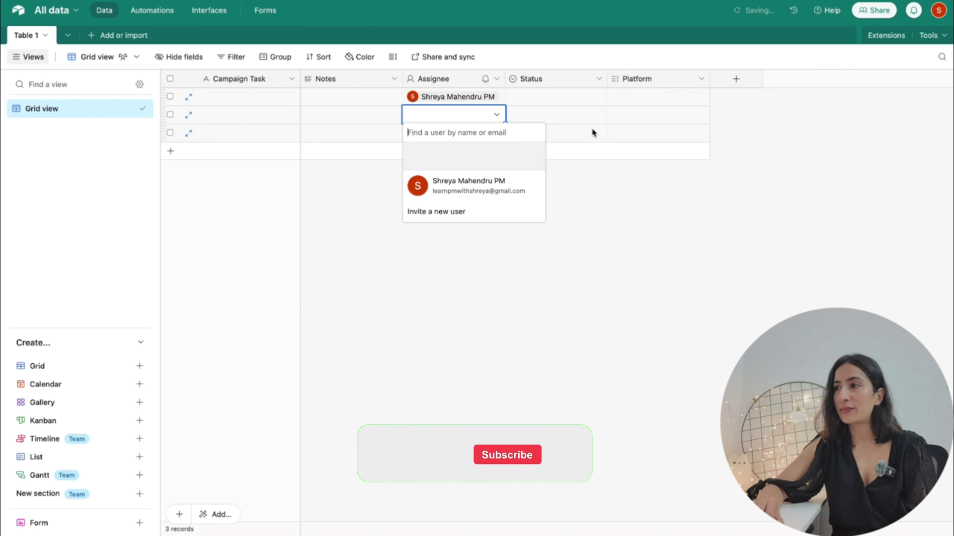
{"action": "left_click", "coordinate": [507, 132]}
{"action": "left_click", "coordinate": [454, 114]}
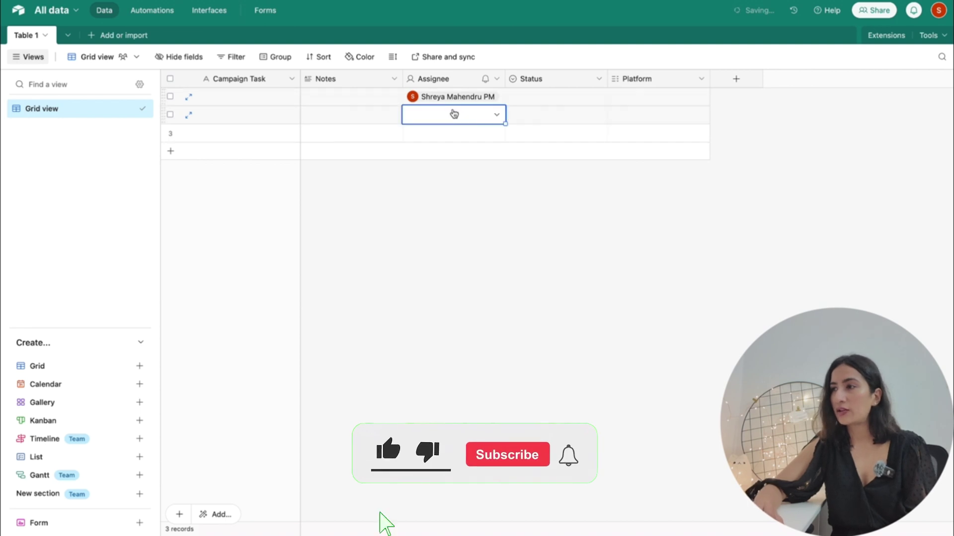
{"action": "left_click", "coordinate": [873, 12]}
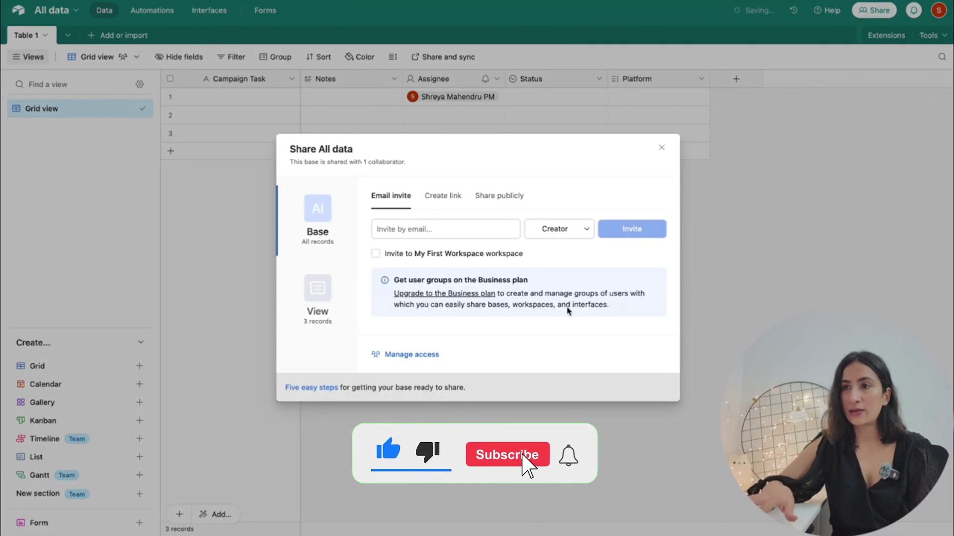
{"action": "left_click", "coordinate": [661, 148]}
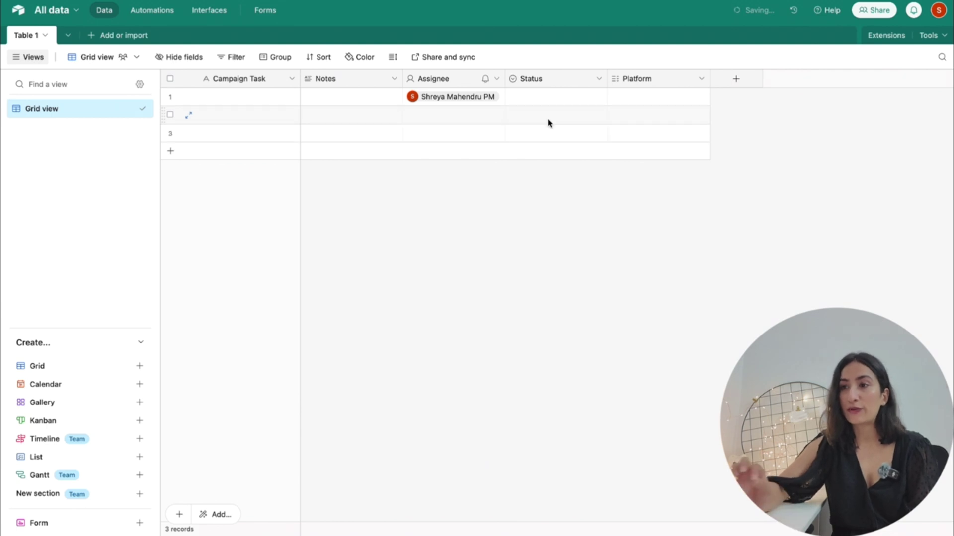
Add Due Date and Start Date date fields and name record 1 'Linkedin World Coffee day'
{"action": "left_click", "coordinate": [737, 80]}
{"action": "left_click", "coordinate": [733, 322]}
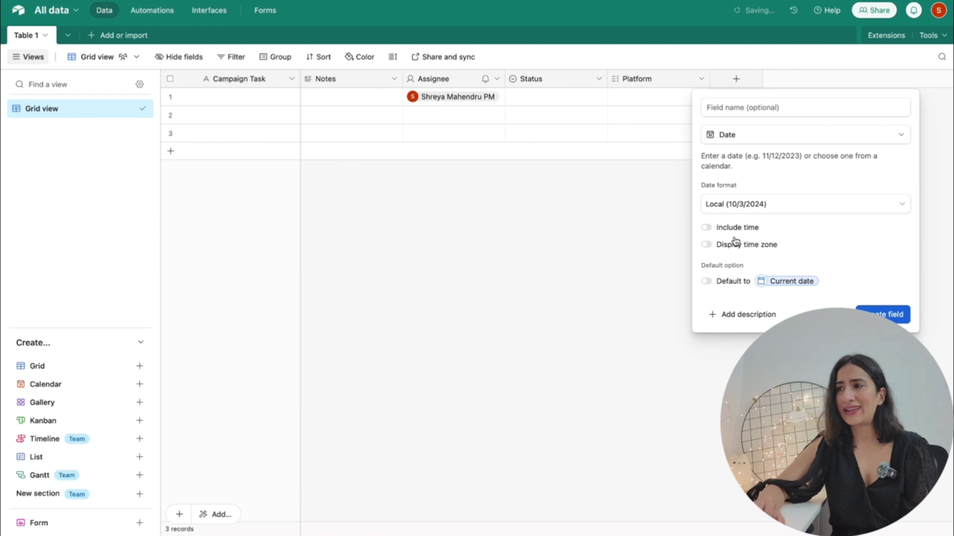
{"action": "left_click", "coordinate": [742, 106]}
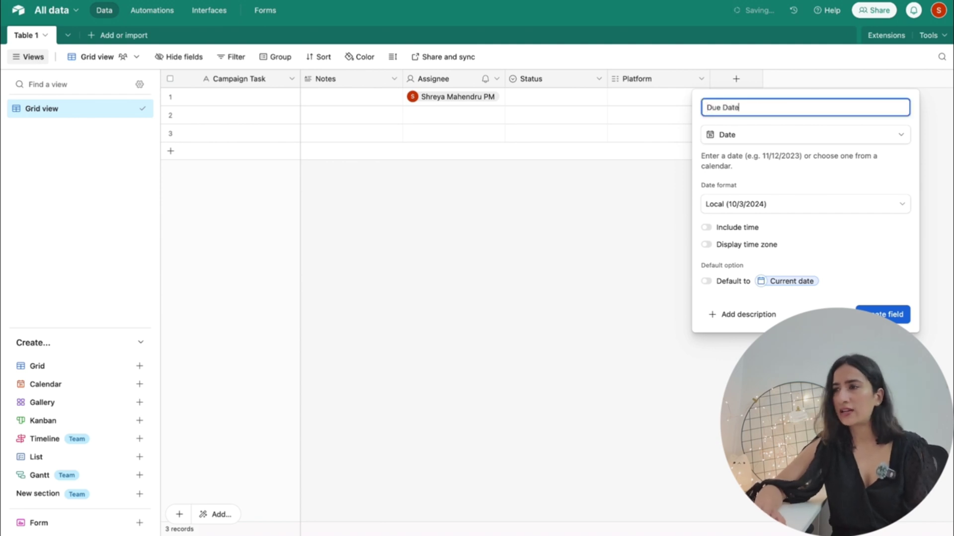
{"action": "type", "text": "Due Date"}
{"action": "key", "text": "Return"}
{"action": "left_click", "coordinate": [838, 79]}
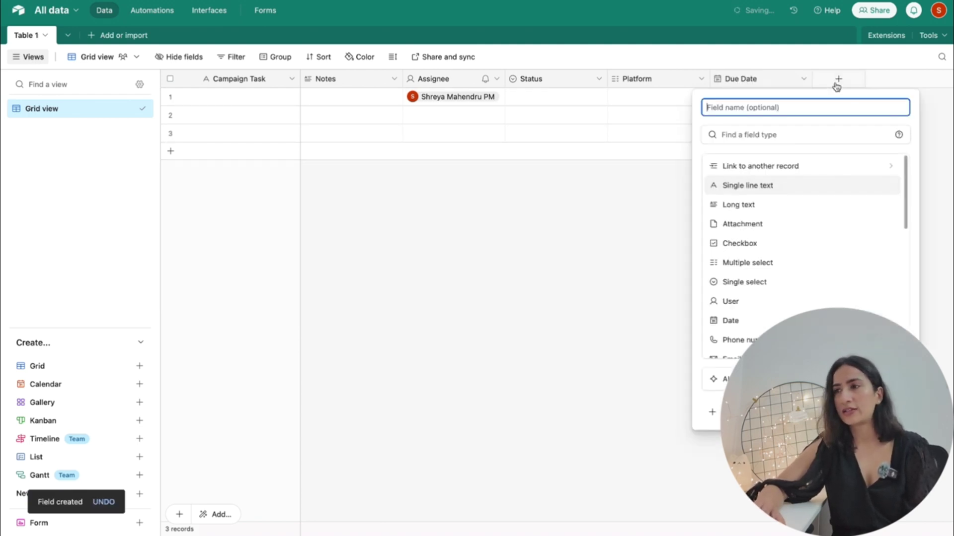
{"action": "left_click", "coordinate": [762, 320]}
{"action": "left_click", "coordinate": [755, 108]}
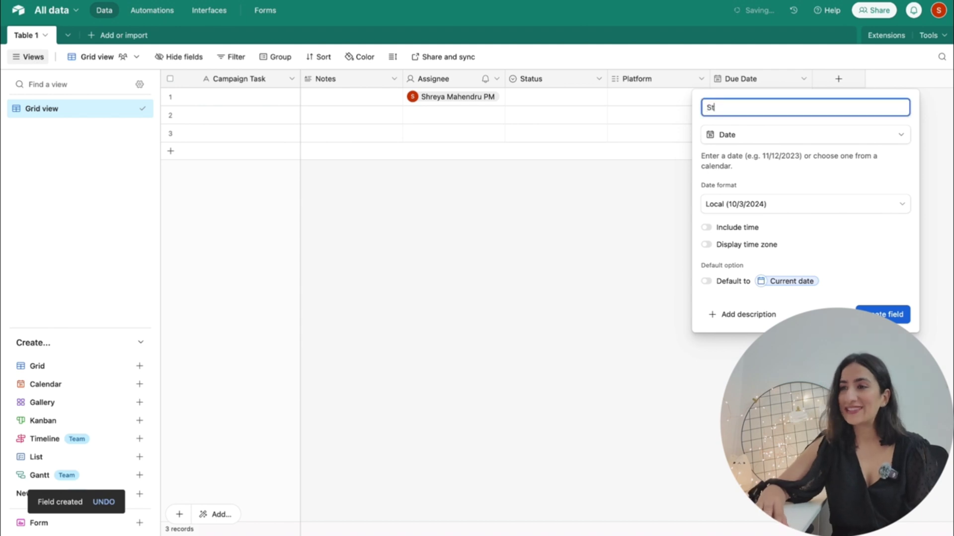
{"action": "type", "text": "Start Date"}
{"action": "key", "text": "Return"}
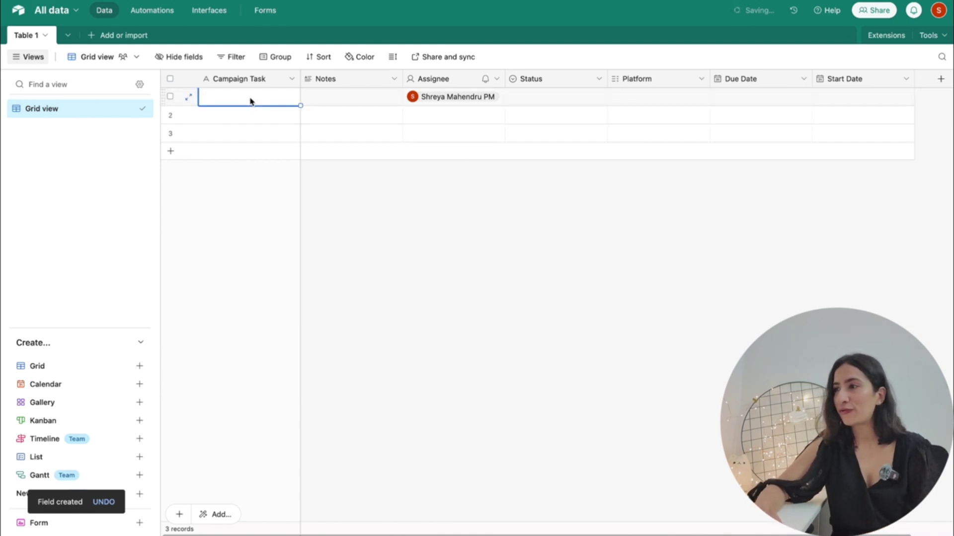
{"action": "type", "text": "Linkedin World Coffee day"}
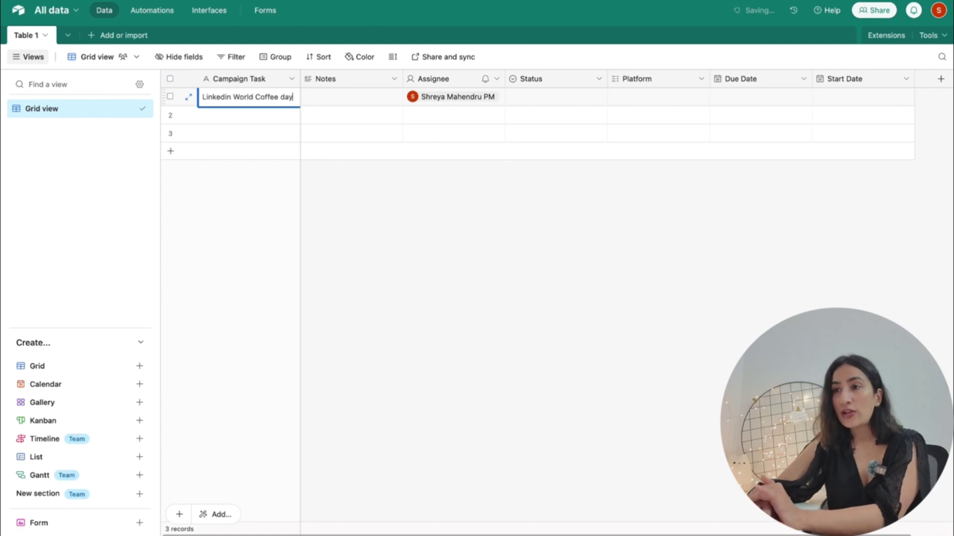
{"action": "key", "text": "Return"}
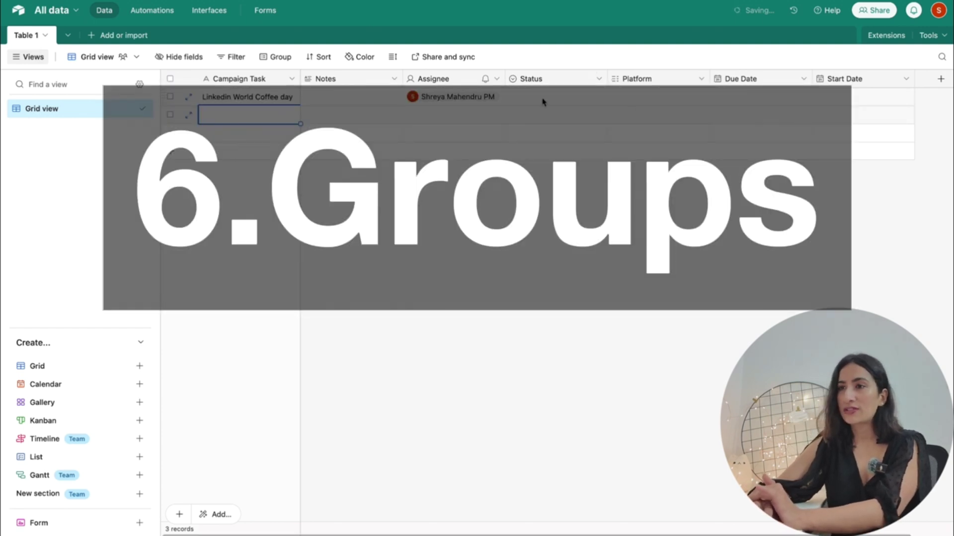
Group the Table 1 records by Platform to review them
{"action": "left_click", "coordinate": [276, 56]}
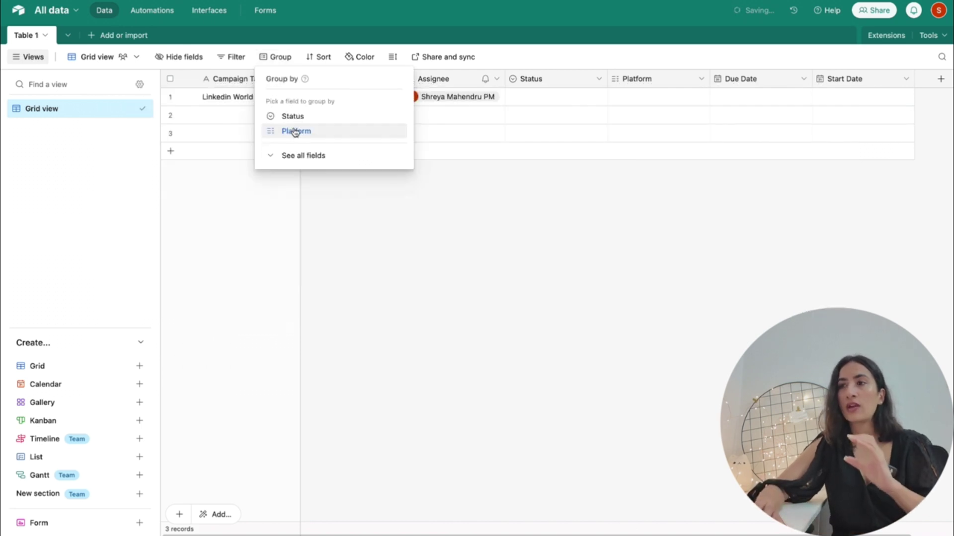
{"action": "left_click", "coordinate": [295, 131]}
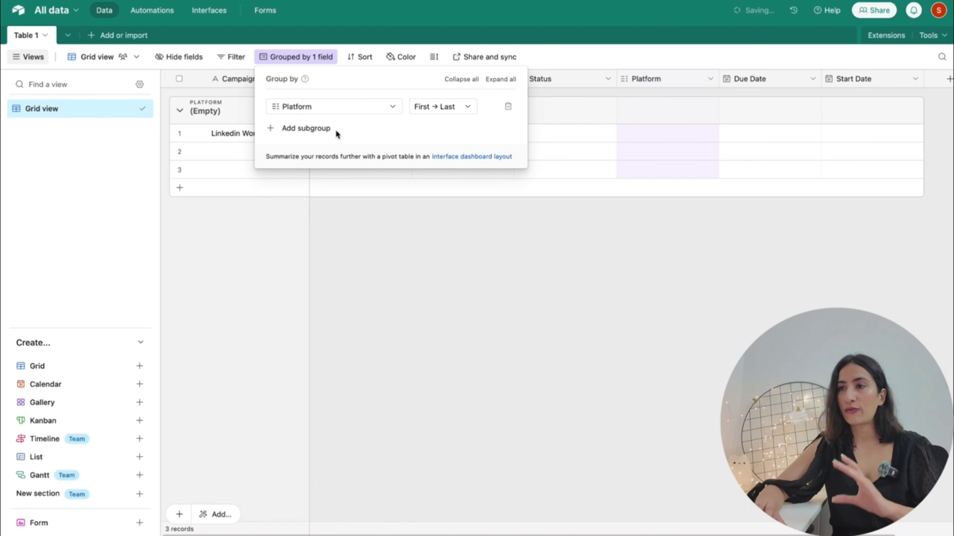
{"action": "left_click", "coordinate": [415, 194]}
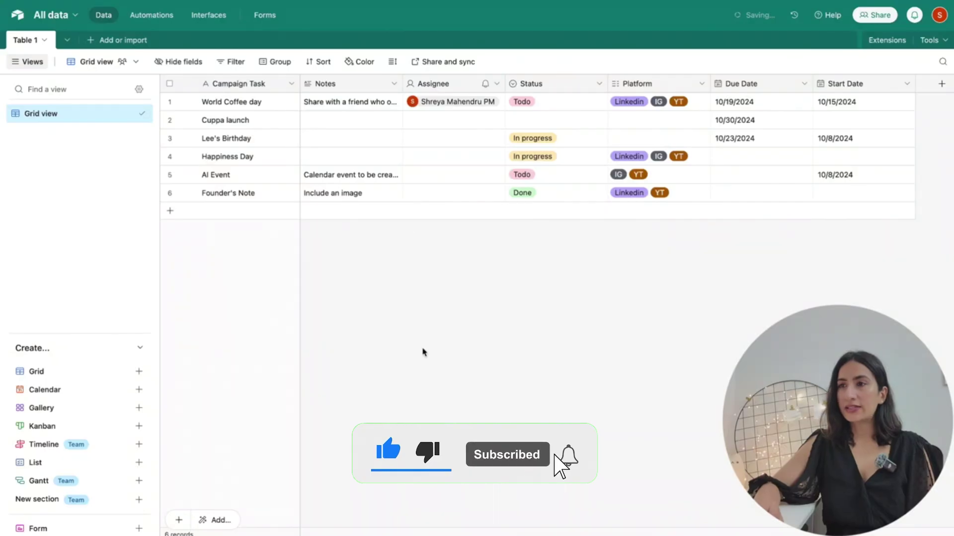
Filter by Assignee (workspace user) and Platform IG, then drop the Assignee condition
{"action": "left_click", "coordinate": [236, 63]}
{"action": "left_click", "coordinate": [241, 106]}
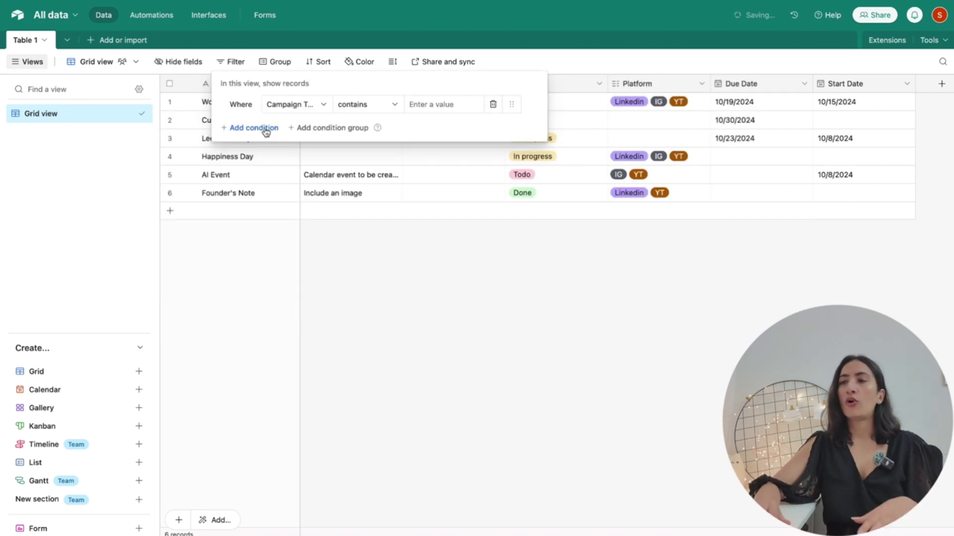
{"action": "left_click", "coordinate": [266, 128]}
{"action": "left_click", "coordinate": [315, 106]}
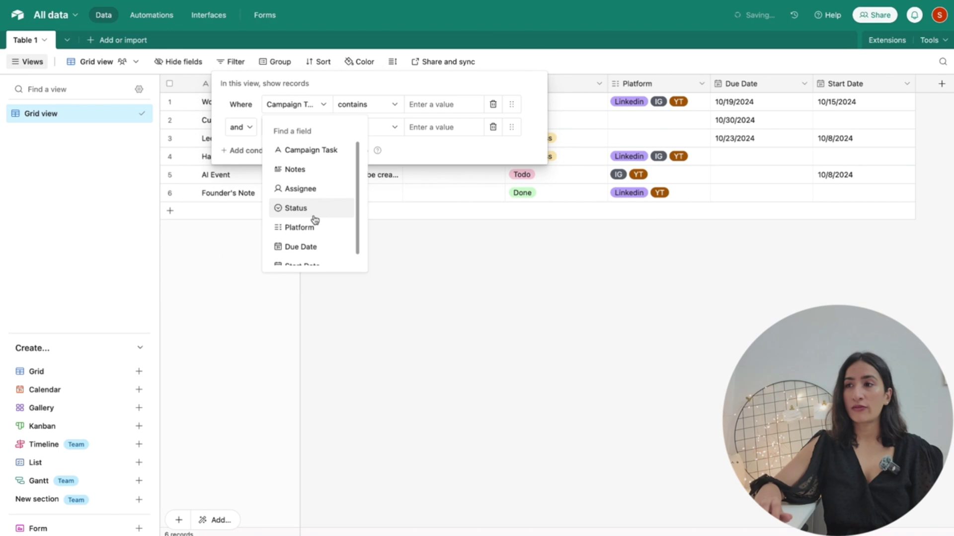
{"action": "left_click", "coordinate": [308, 189]}
{"action": "left_click", "coordinate": [464, 105]}
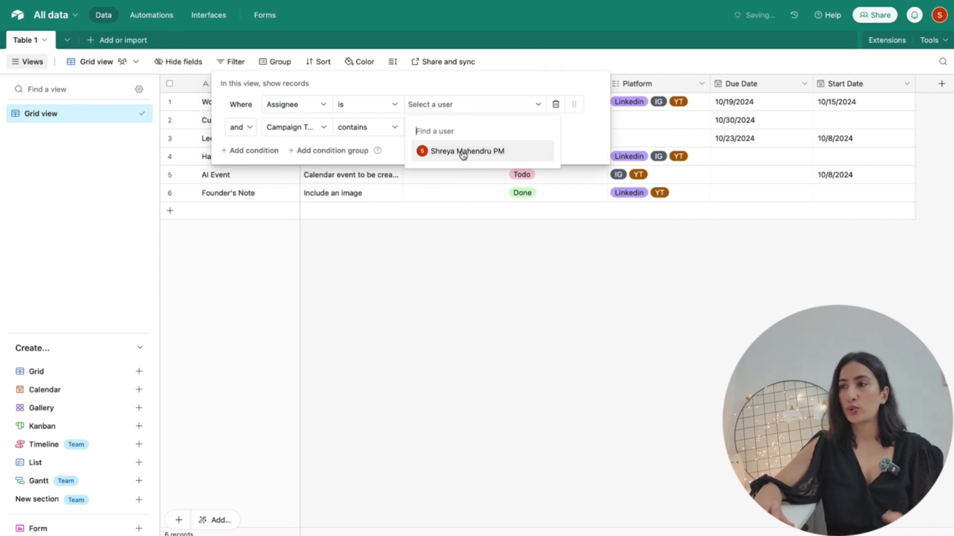
{"action": "left_click", "coordinate": [461, 152]}
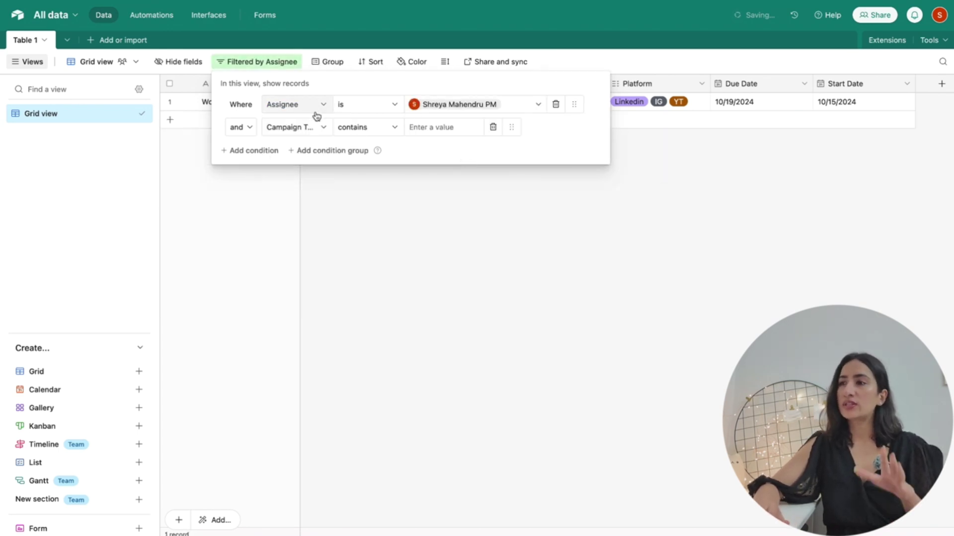
{"action": "left_click", "coordinate": [315, 128]}
{"action": "left_click", "coordinate": [315, 250]}
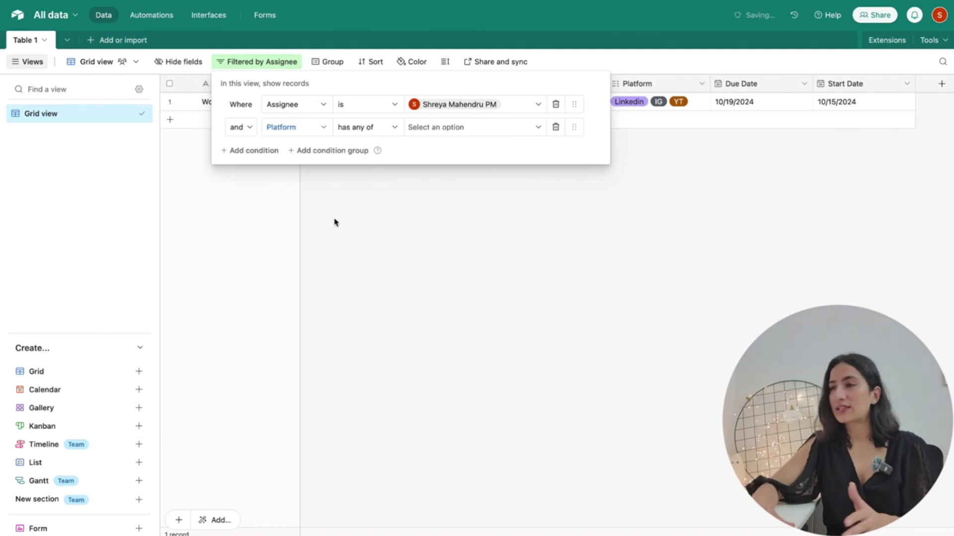
{"action": "left_click", "coordinate": [443, 131]}
{"action": "left_click", "coordinate": [440, 195]}
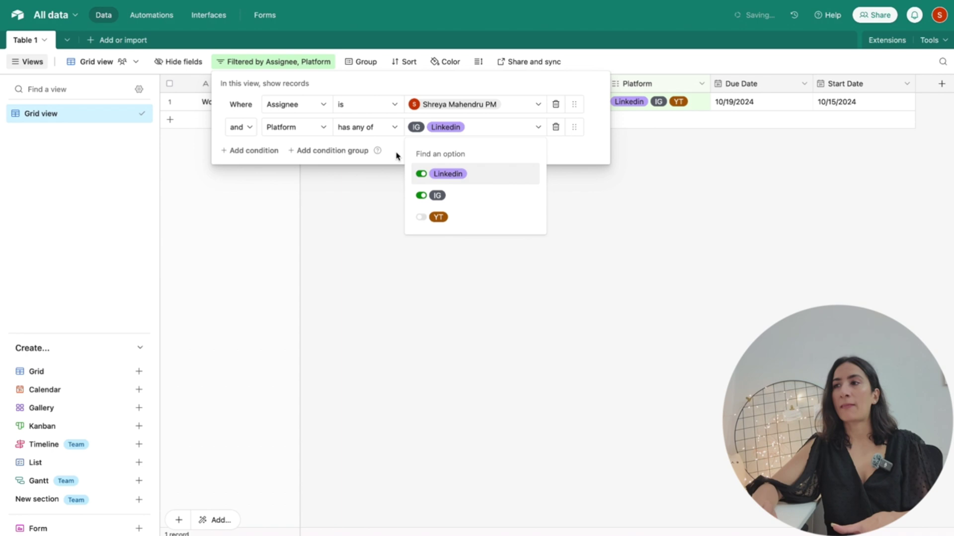
{"action": "left_click", "coordinate": [555, 103]}
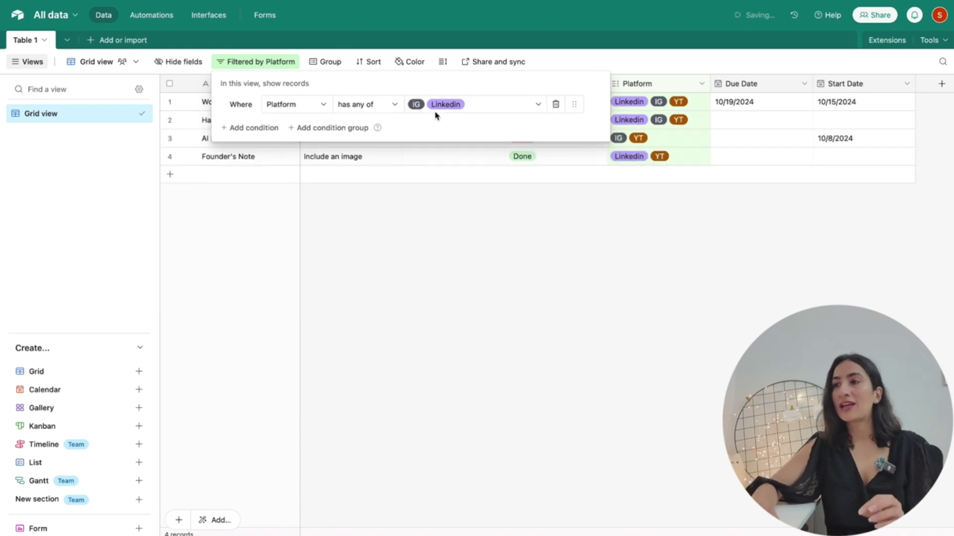
{"action": "left_click", "coordinate": [421, 269]}
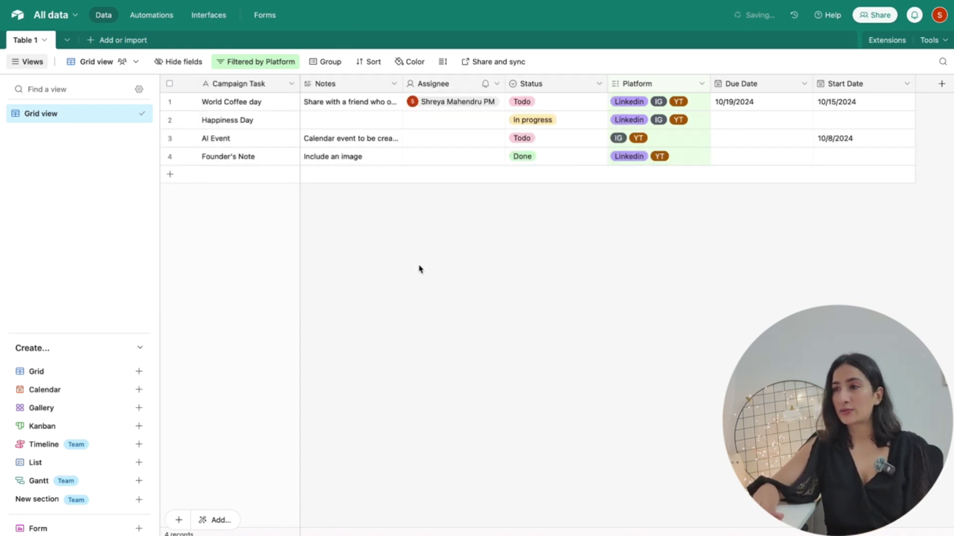
Remove the remaining Platform filter condition
{"action": "left_click", "coordinate": [280, 63]}
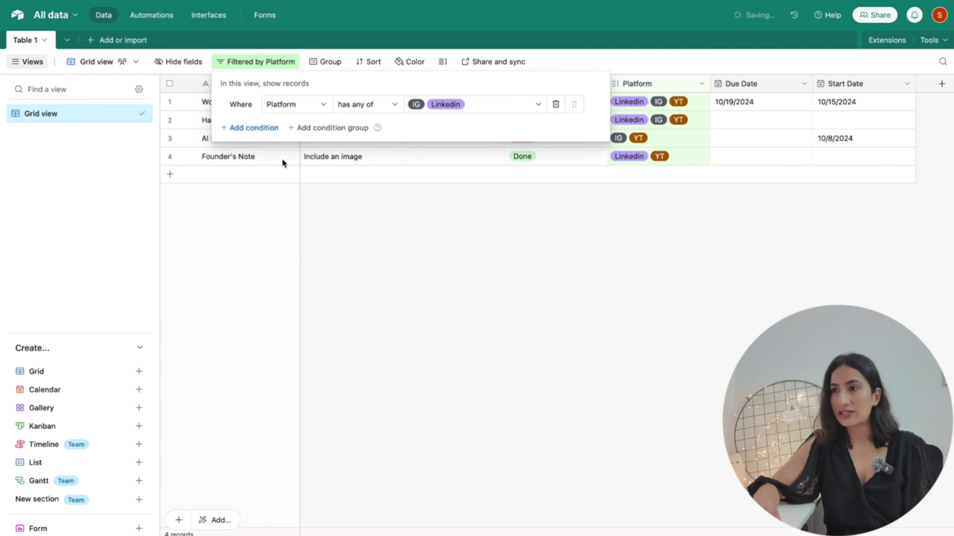
{"action": "left_click", "coordinate": [555, 103]}
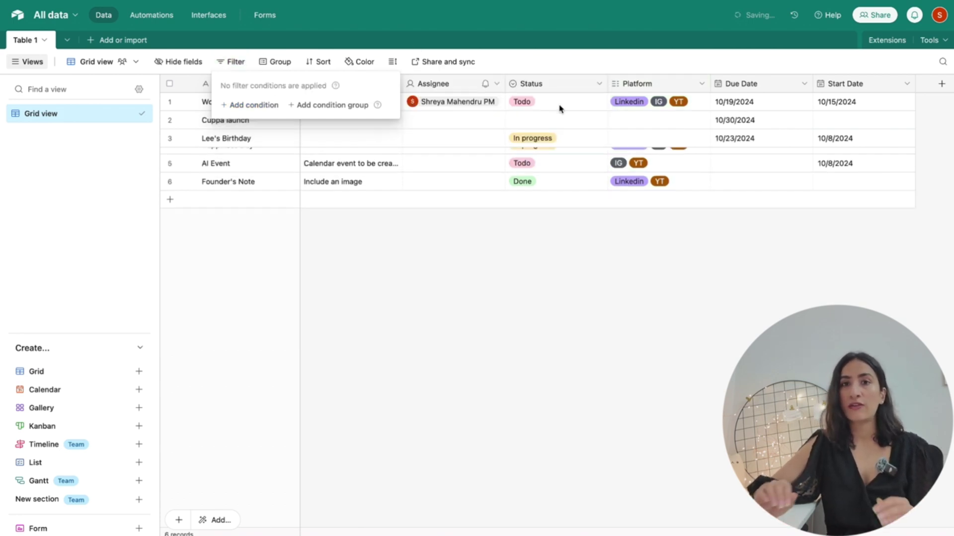
{"action": "left_click", "coordinate": [560, 303]}
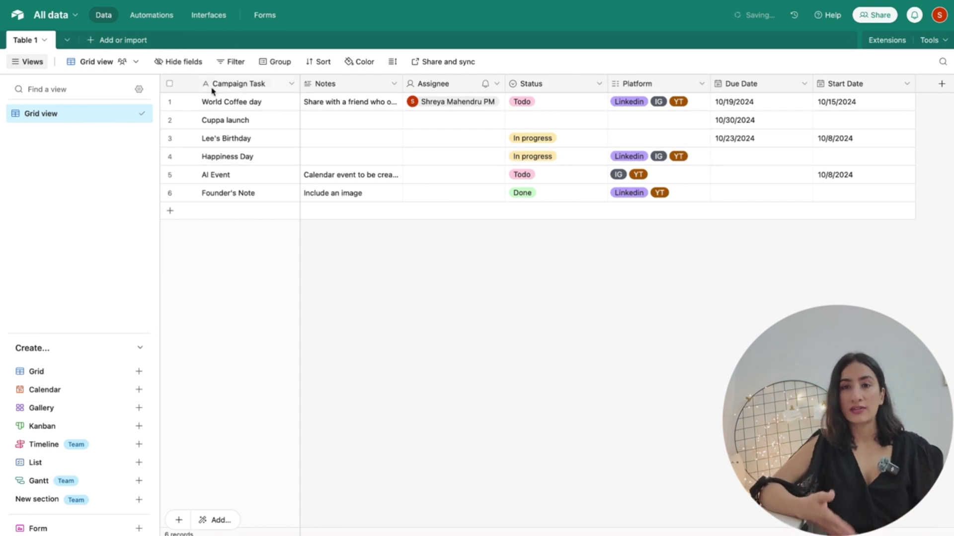
Filter Table 1 to tasks assigned to the workspace user and start a new grid view
{"action": "left_click", "coordinate": [242, 63]}
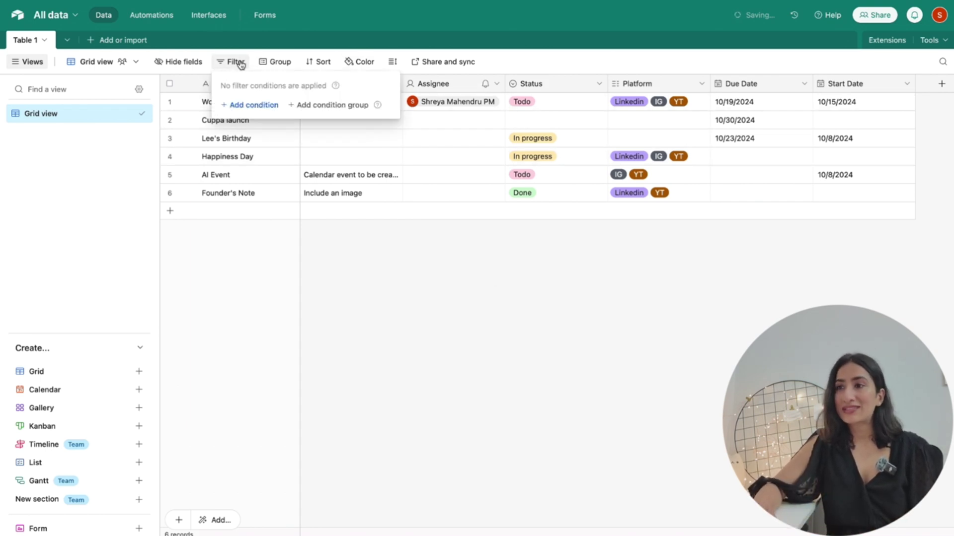
{"action": "left_click", "coordinate": [263, 106]}
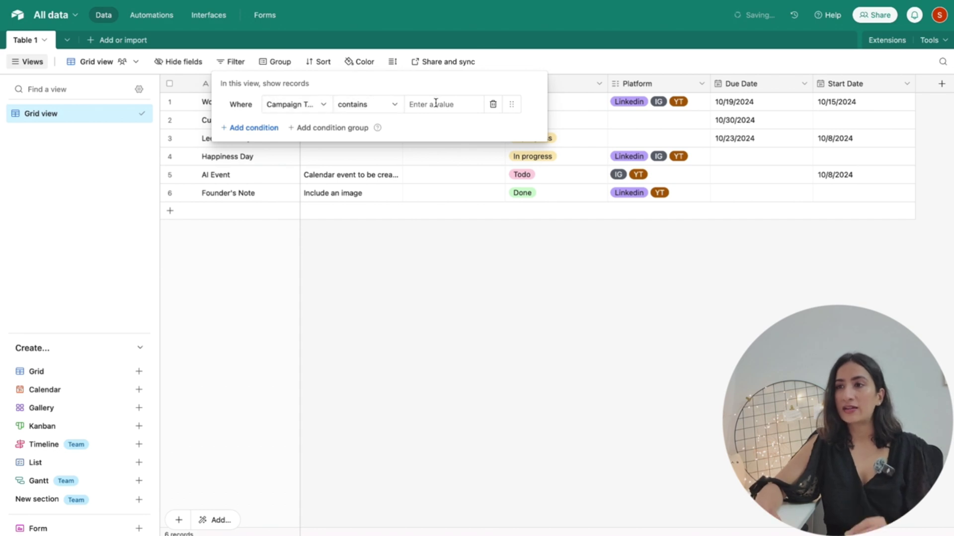
{"action": "left_click", "coordinate": [296, 104]}
{"action": "left_click", "coordinate": [299, 187]}
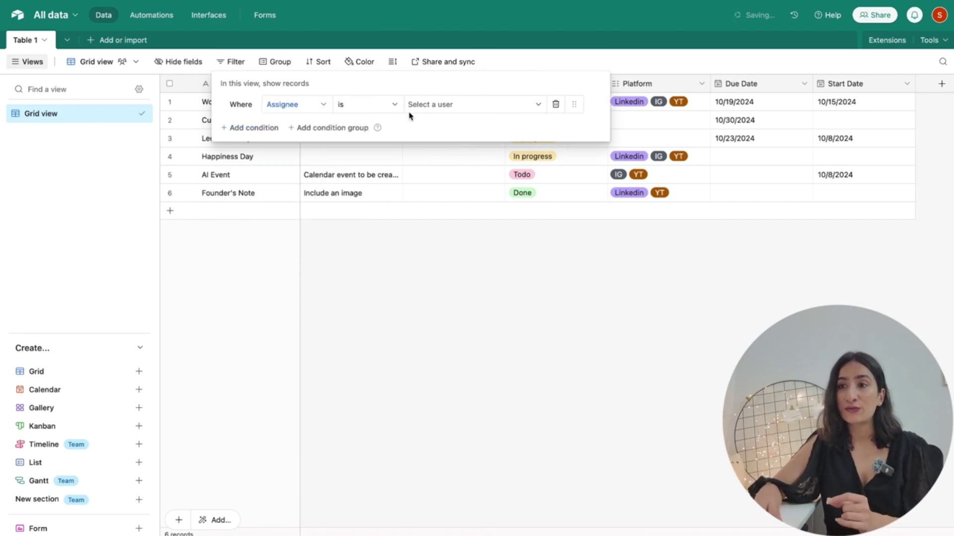
{"action": "left_click", "coordinate": [422, 106]}
{"action": "left_click", "coordinate": [442, 152]}
{"action": "left_click", "coordinate": [404, 271]}
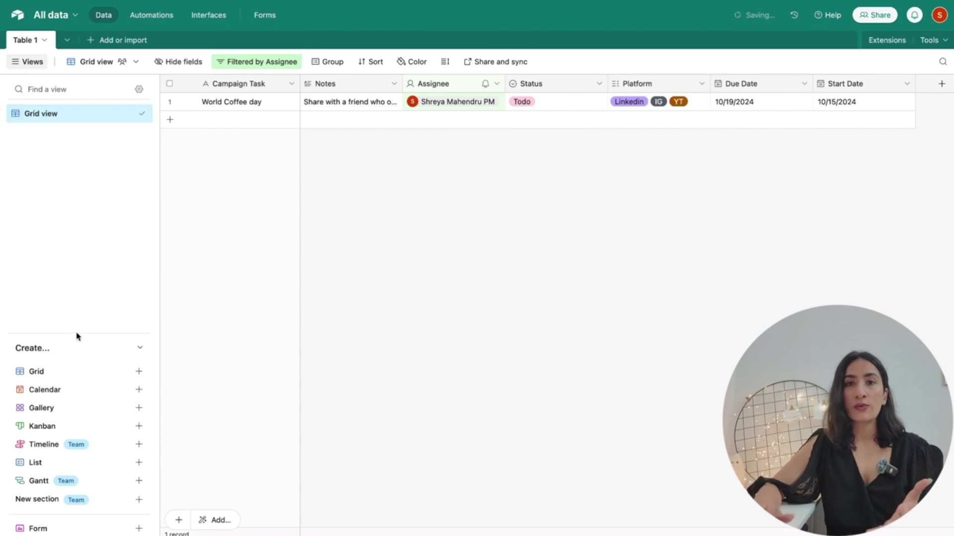
{"action": "left_click", "coordinate": [138, 371]}
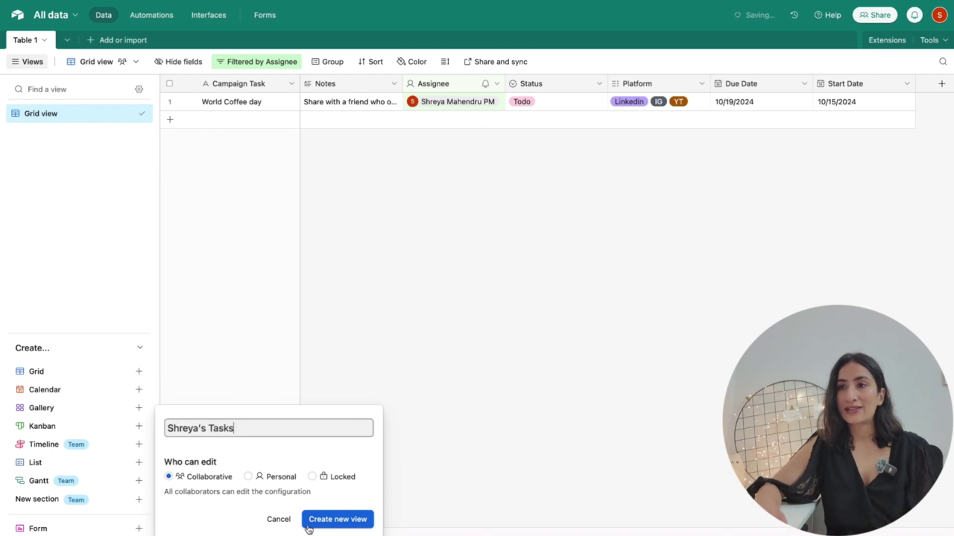
Create the assignee tasks view with a filter of Assignee is the workspace user
{"action": "left_click", "coordinate": [340, 519]}
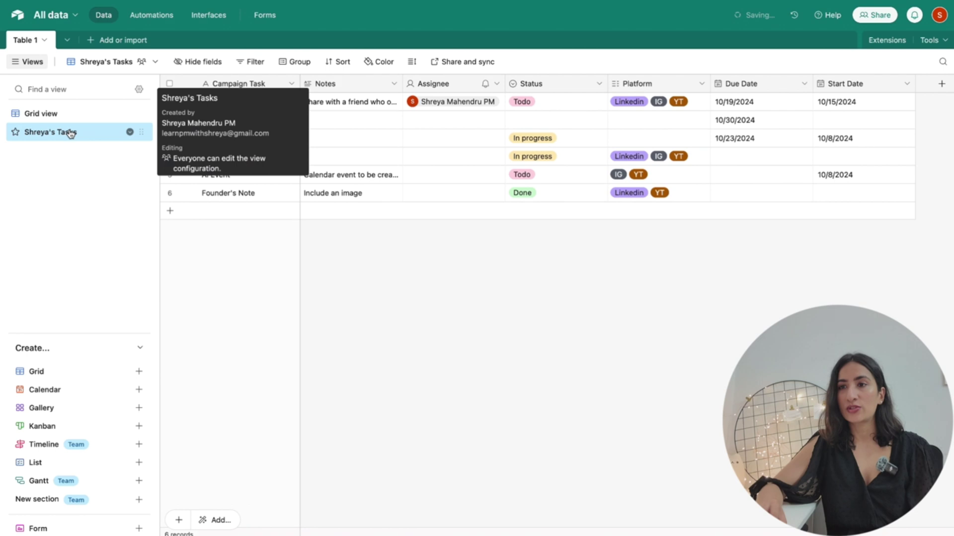
{"action": "left_click", "coordinate": [253, 65]}
{"action": "left_click", "coordinate": [276, 106]}
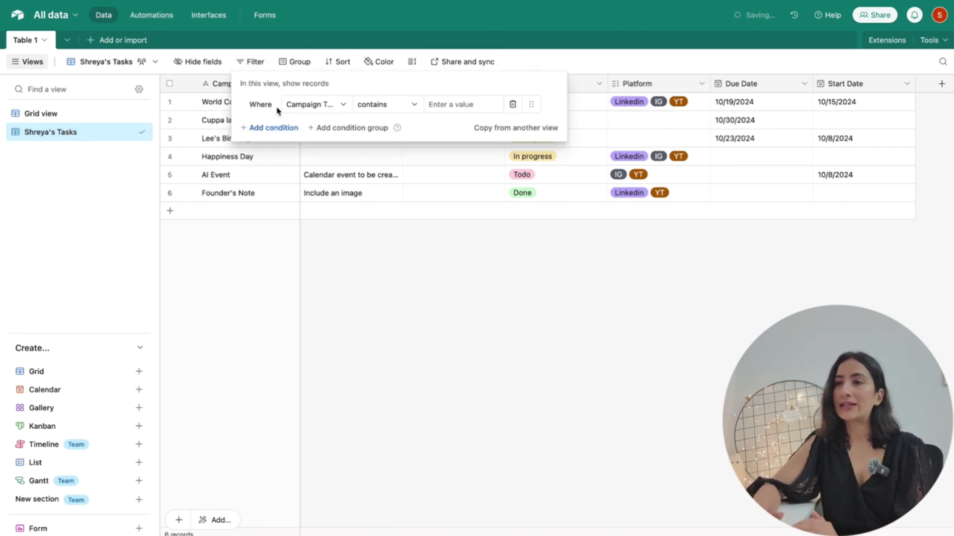
{"action": "left_click", "coordinate": [312, 104]}
{"action": "left_click", "coordinate": [326, 187]}
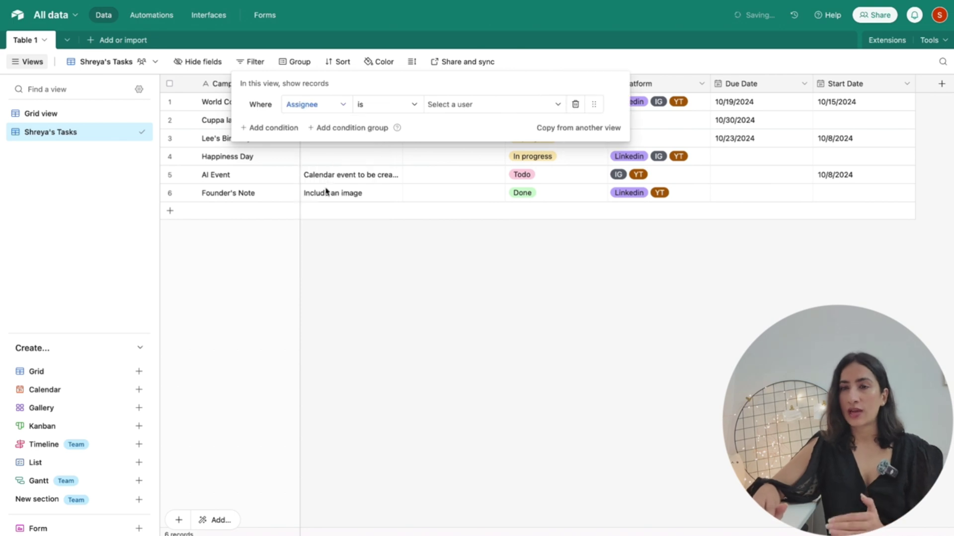
{"action": "left_click", "coordinate": [477, 104]}
{"action": "left_click", "coordinate": [476, 151]}
{"action": "left_click", "coordinate": [257, 189]}
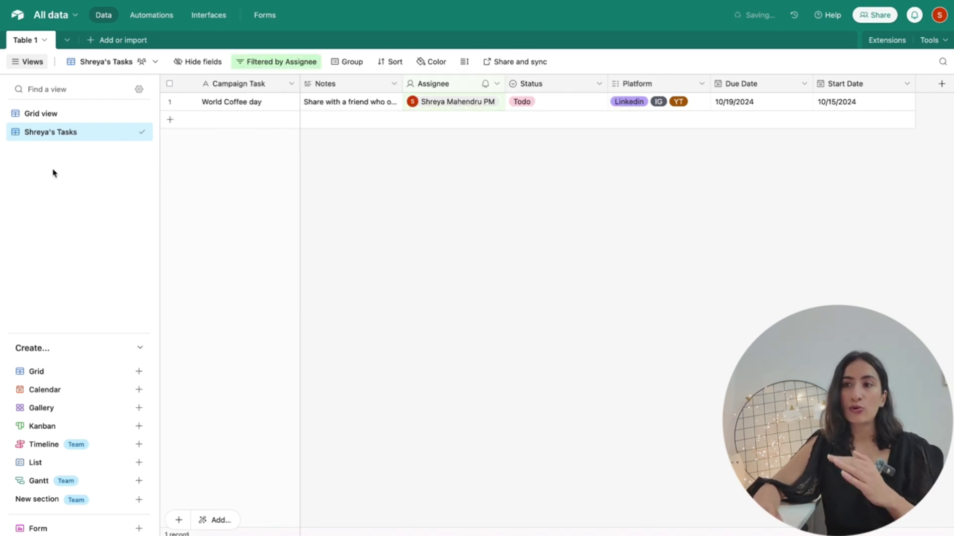
Delete the Assignee filter condition from the main Grid view
{"action": "left_click", "coordinate": [52, 115]}
{"action": "left_click", "coordinate": [253, 72]}
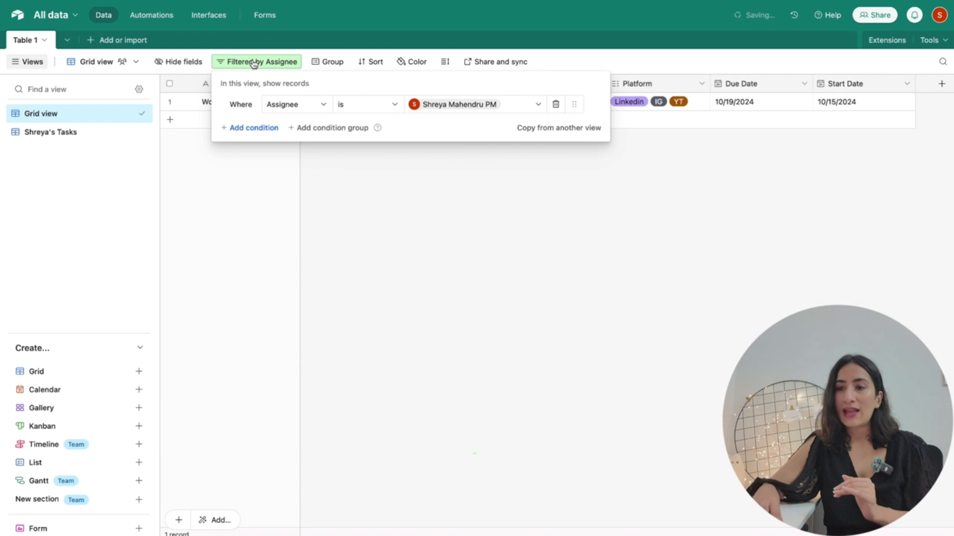
{"action": "left_click", "coordinate": [555, 102]}
{"action": "left_click", "coordinate": [209, 279]}
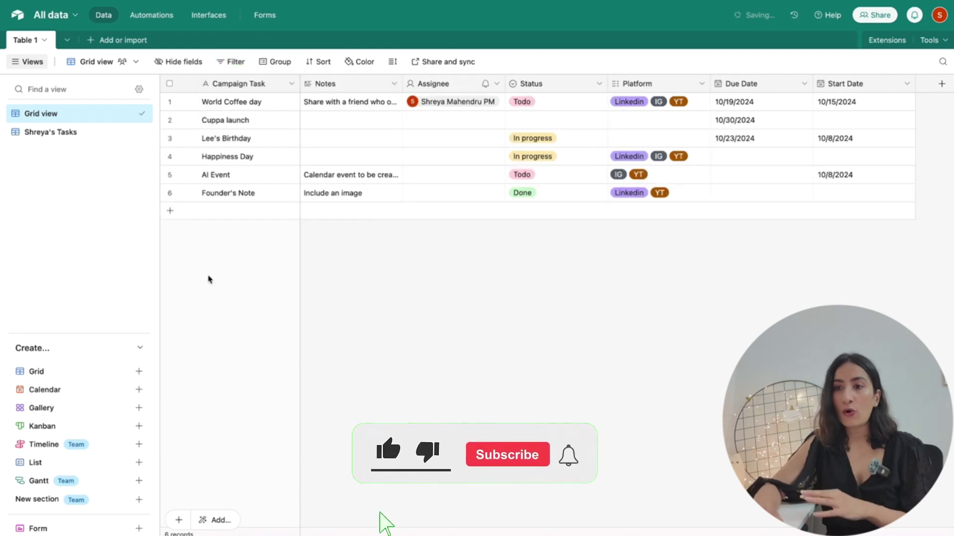
Try the calendar, gallery, timeline and list view types, then dismiss without creating one
{"action": "left_click", "coordinate": [43, 391]}
{"action": "left_click", "coordinate": [46, 407]}
{"action": "left_click", "coordinate": [50, 443]}
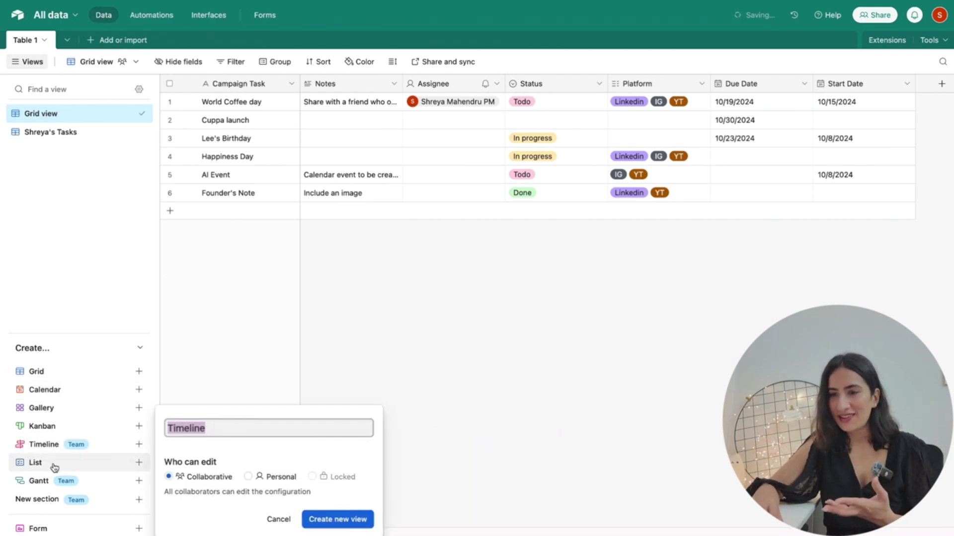
{"action": "left_click", "coordinate": [50, 464]}
{"action": "left_click", "coordinate": [104, 311]}
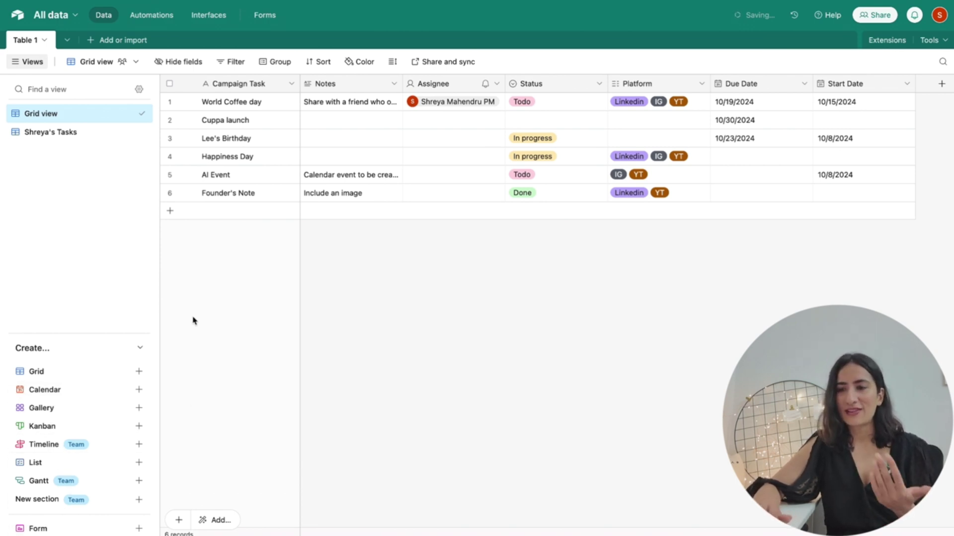
{"action": "mouse_move", "coordinate": [123, 436]}
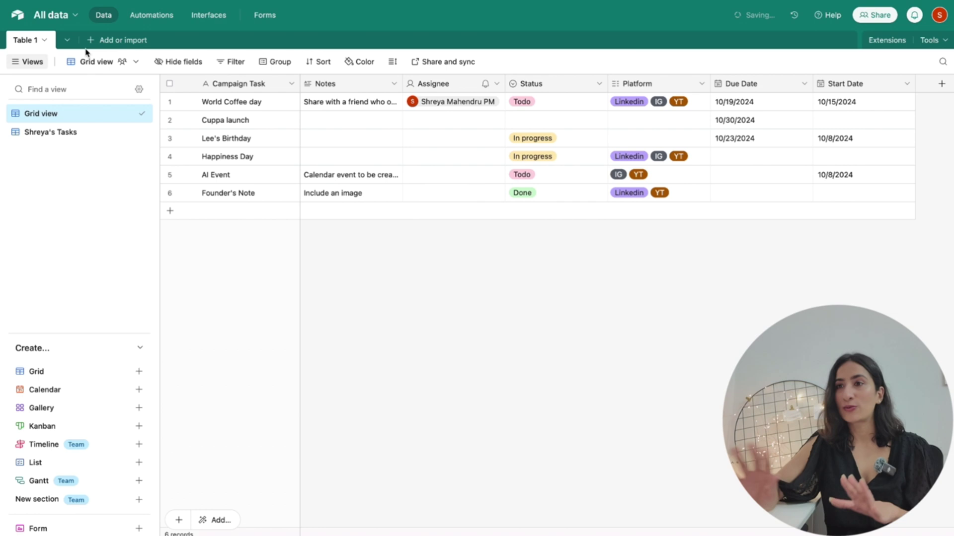
Add a blank table from scratch named Task Planning
{"action": "left_click", "coordinate": [132, 44]}
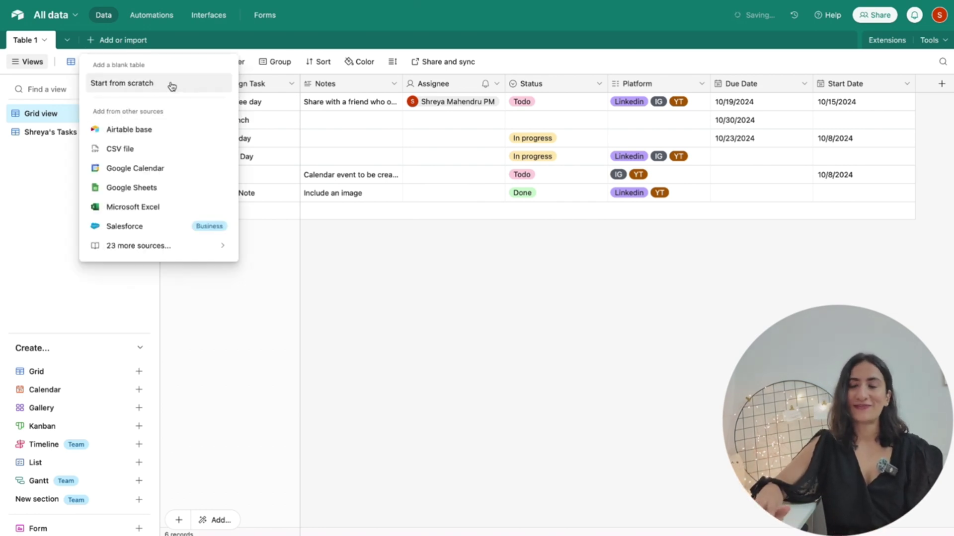
{"action": "left_click", "coordinate": [133, 87]}
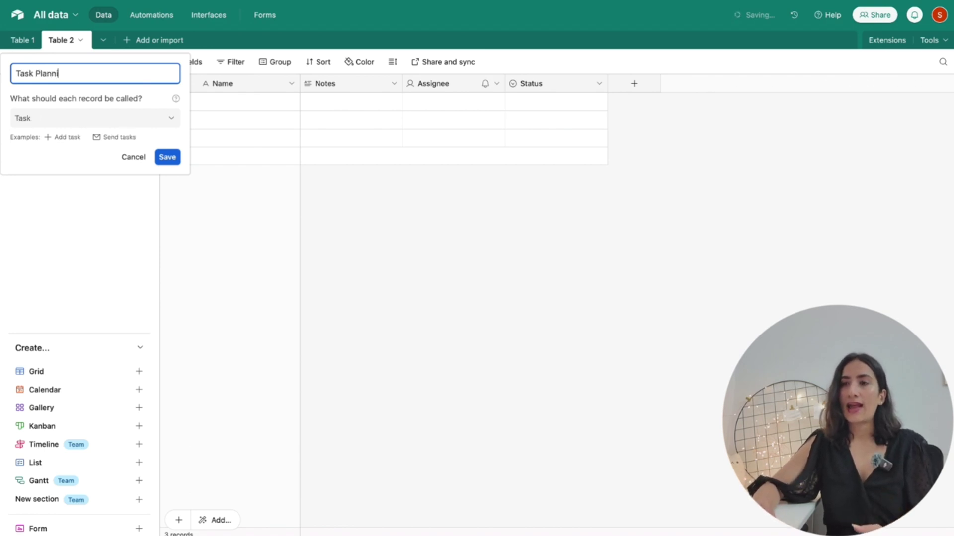
{"action": "type", "text": "Task Planning"}
{"action": "key", "text": "Return"}
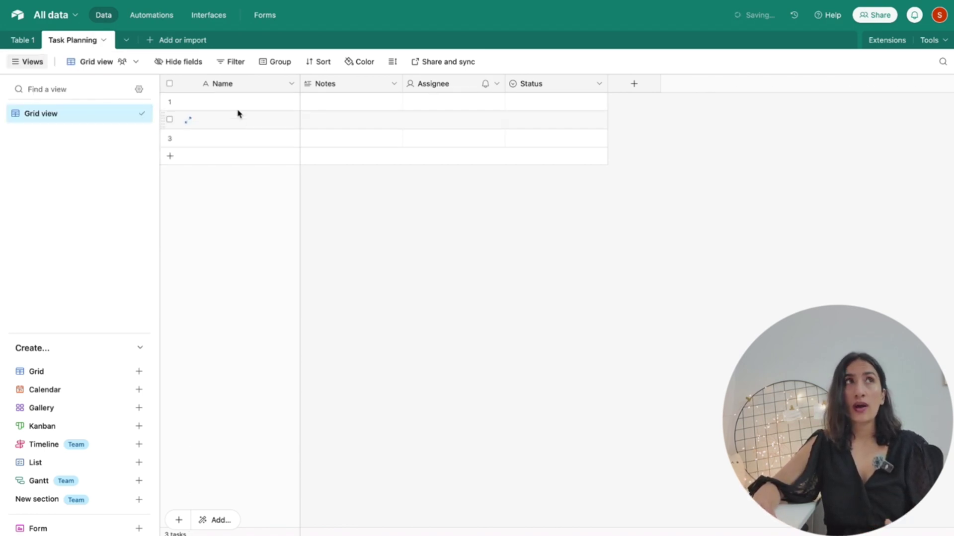
{"action": "left_click", "coordinate": [17, 40]}
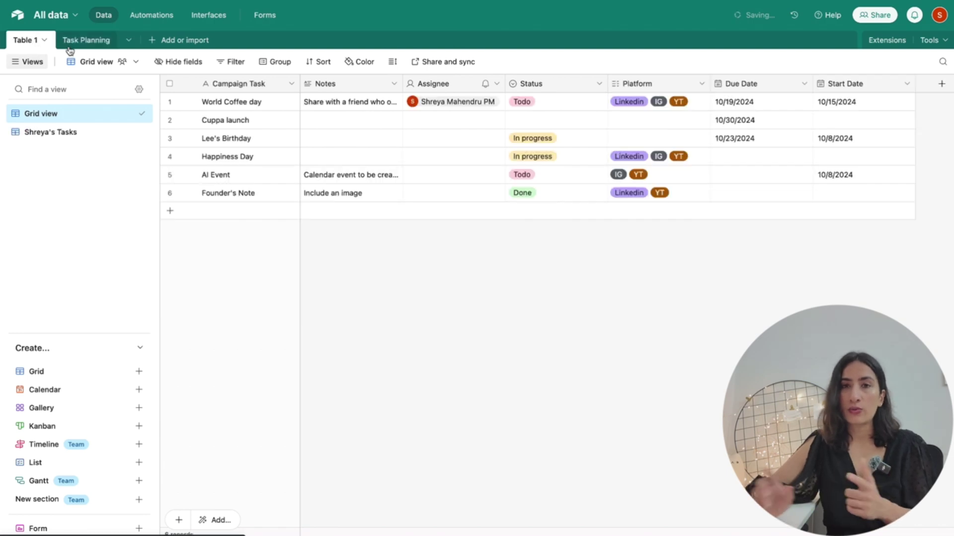
{"action": "left_click", "coordinate": [69, 46]}
Set up a field linking to Table 1, then cancel it
{"action": "left_click", "coordinate": [625, 91]}
{"action": "scroll", "coordinate": [653, 343], "scroll_direction": "down", "scroll_amount": 5}
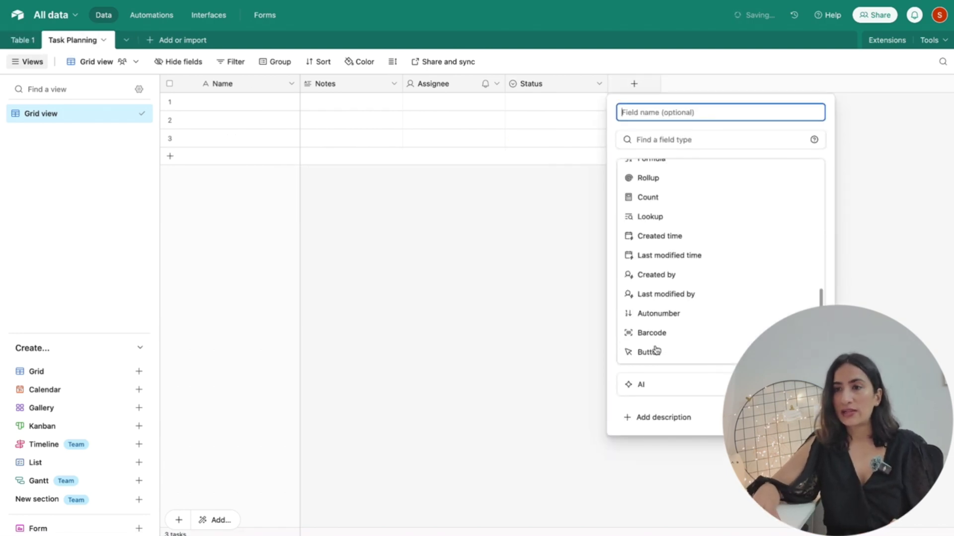
{"action": "scroll", "coordinate": [654, 328], "scroll_direction": "up", "scroll_amount": 10}
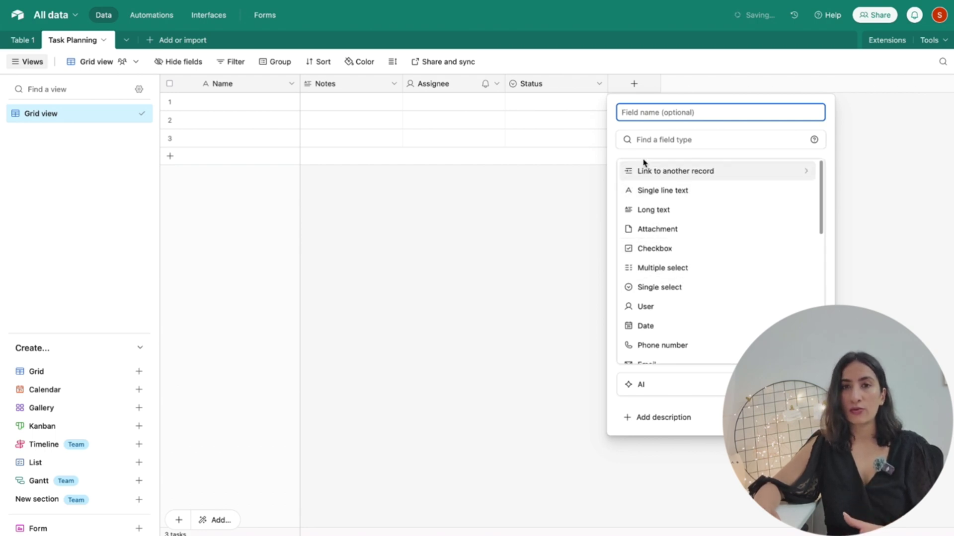
{"action": "left_click", "coordinate": [712, 171]}
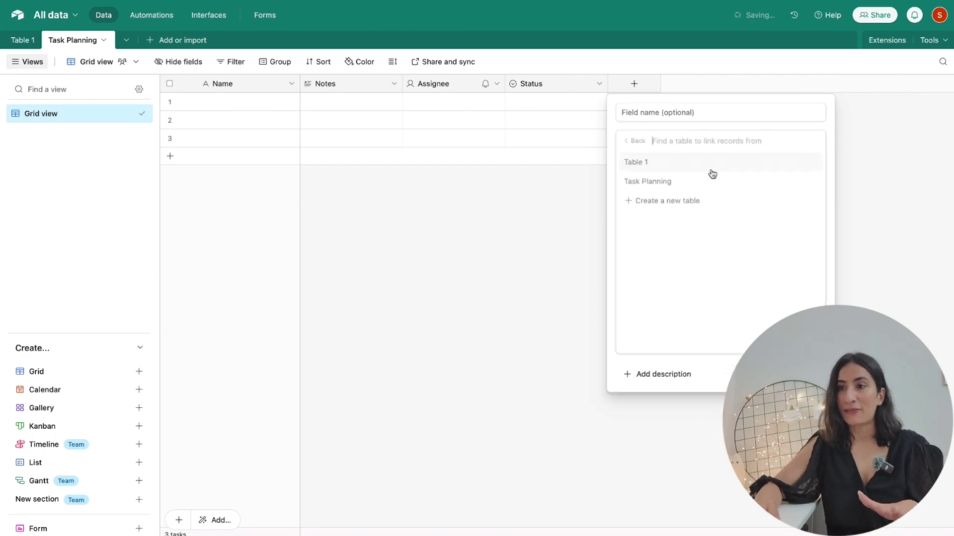
{"action": "left_click", "coordinate": [645, 163]}
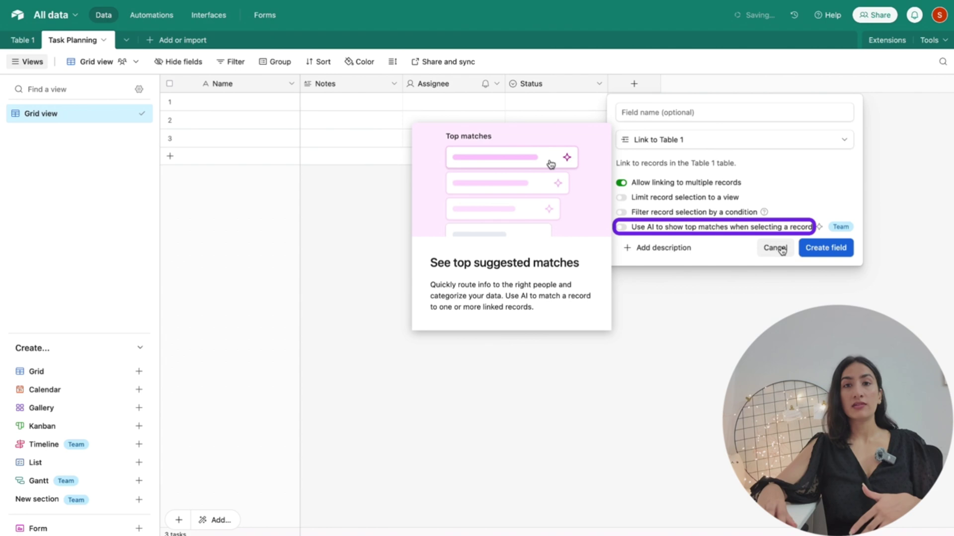
{"action": "left_click", "coordinate": [781, 250]}
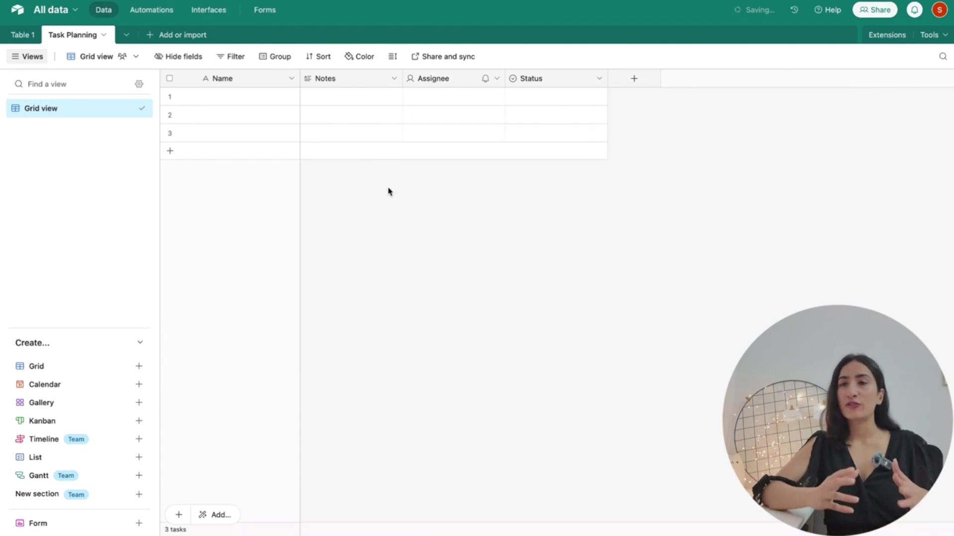
Create a field linking to Table 1 and skip adding lookup fields
{"action": "left_click", "coordinate": [634, 80]}
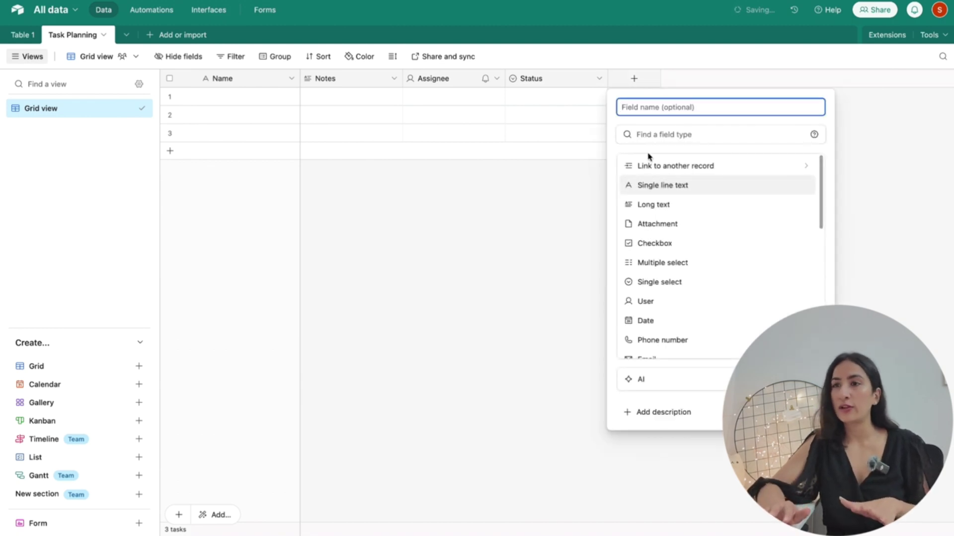
{"action": "left_click", "coordinate": [680, 164]}
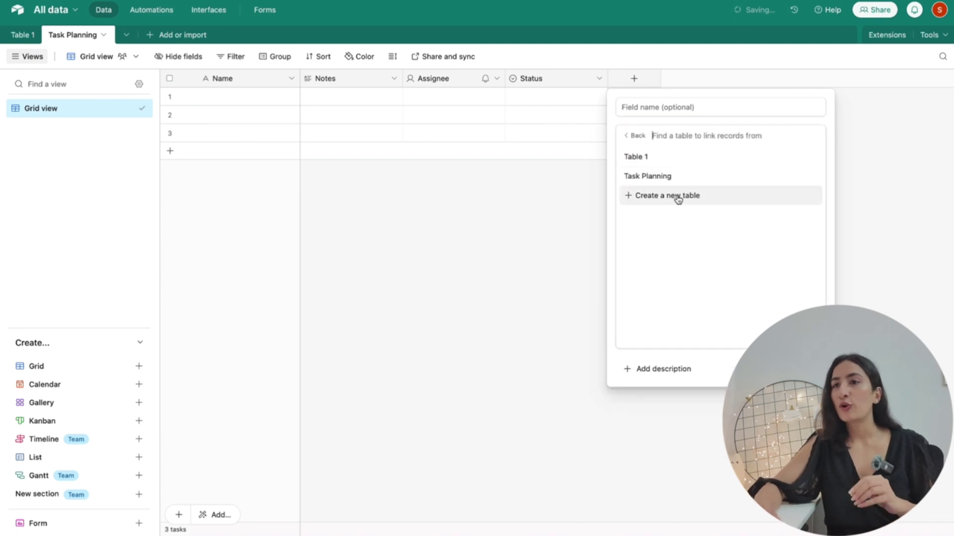
{"action": "left_click", "coordinate": [653, 160]}
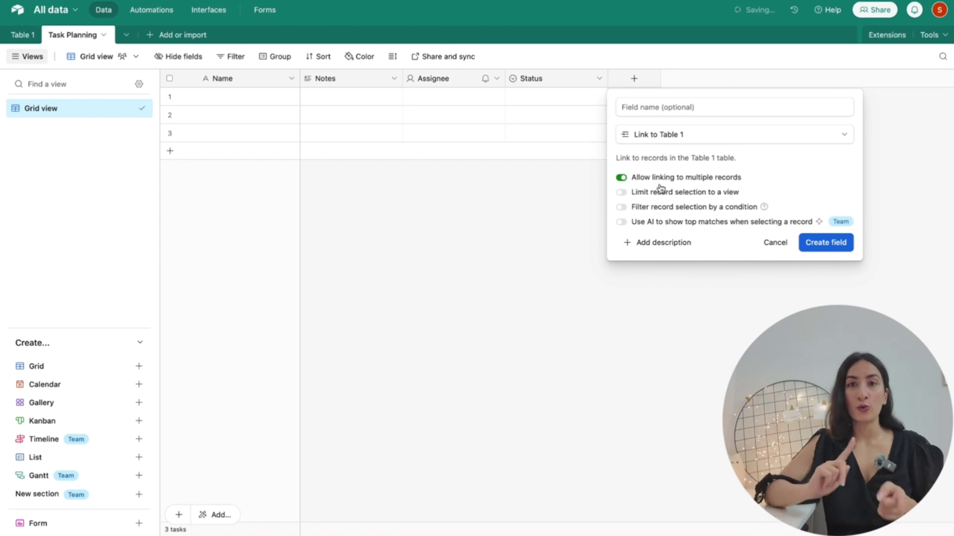
{"action": "left_click", "coordinate": [819, 246]}
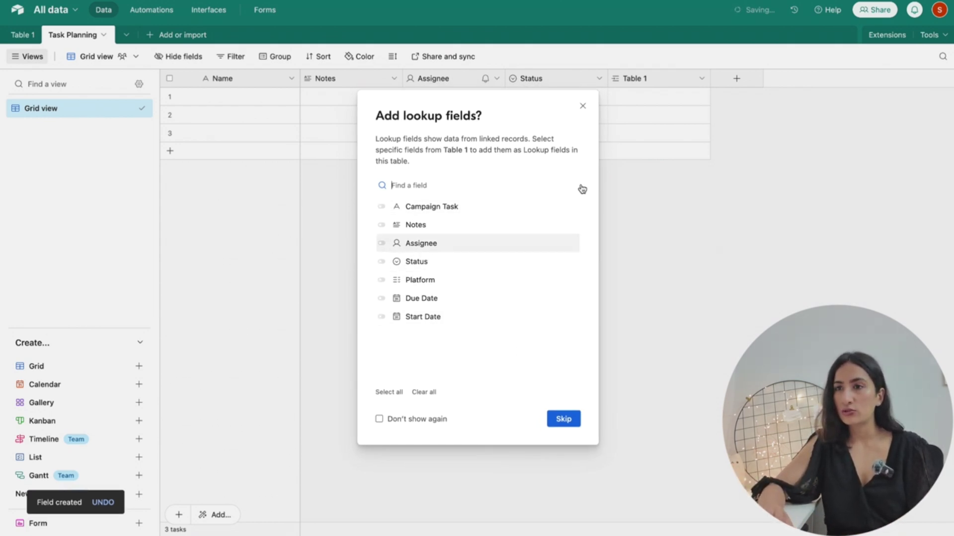
{"action": "left_click", "coordinate": [563, 420]}
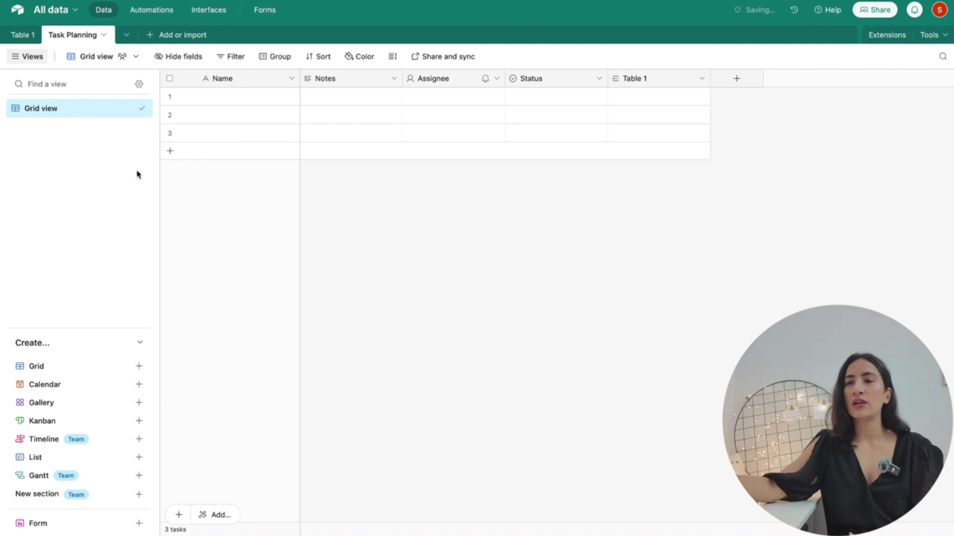
Create a new automation triggered when a record is created
{"action": "left_click", "coordinate": [152, 12]}
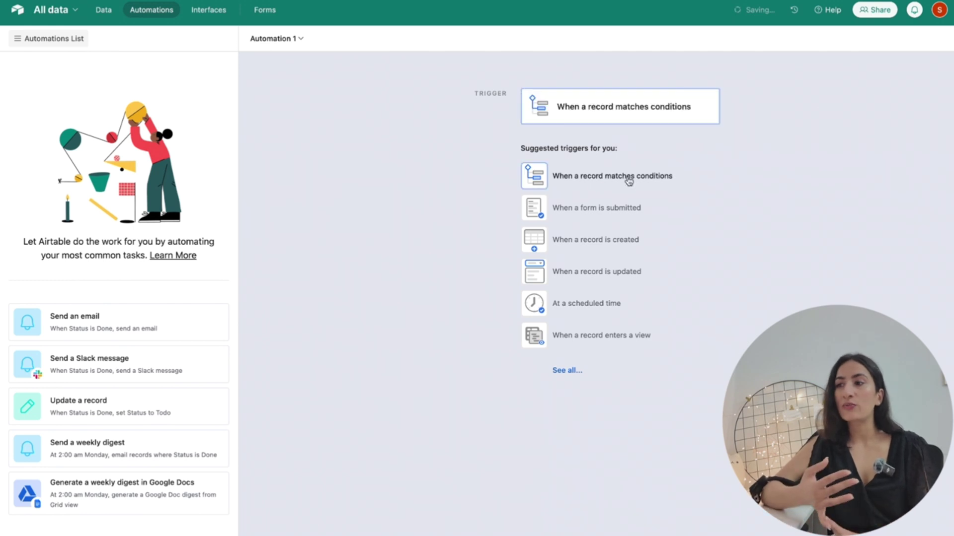
{"action": "left_click", "coordinate": [618, 117]}
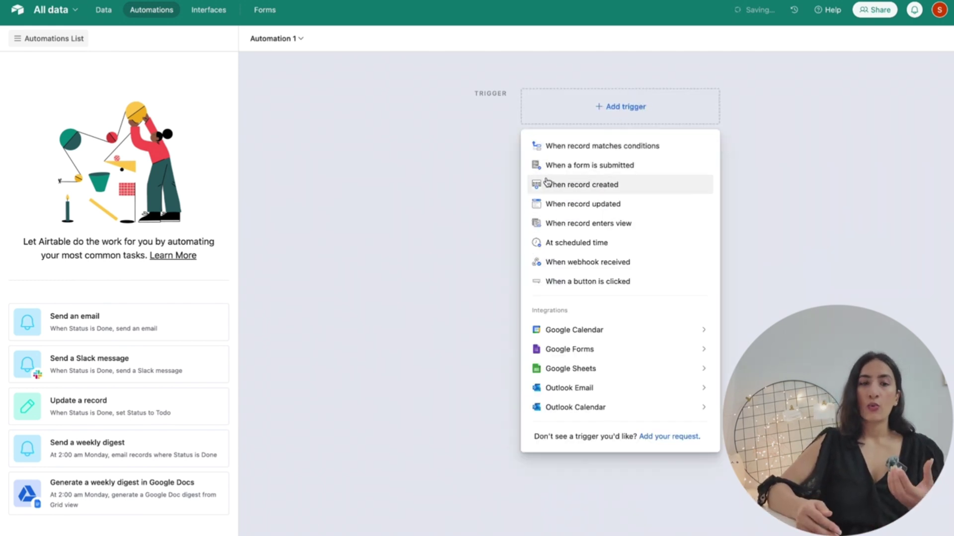
{"action": "left_click", "coordinate": [571, 186]}
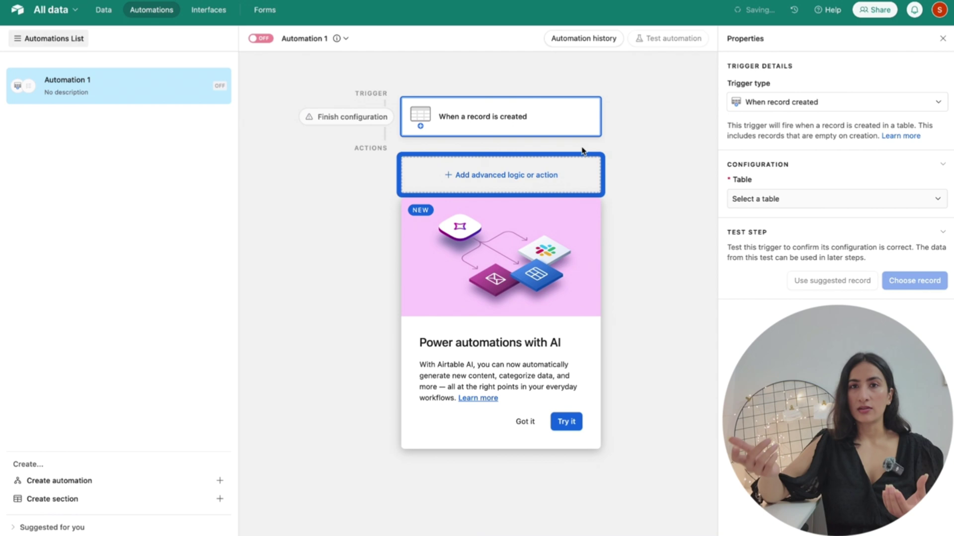
{"action": "left_click", "coordinate": [524, 126]}
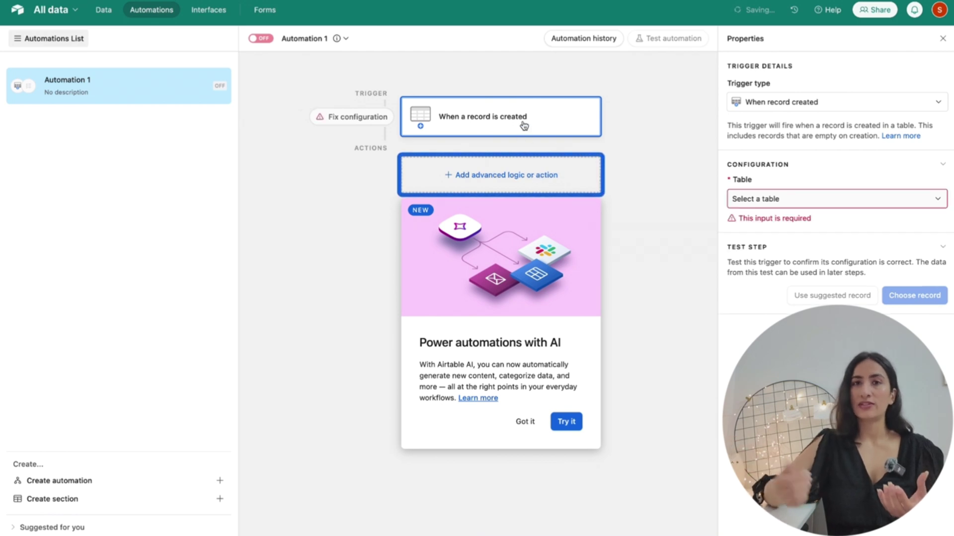
Add an Update record action to the automation, then go to Interfaces
{"action": "left_click", "coordinate": [532, 176]}
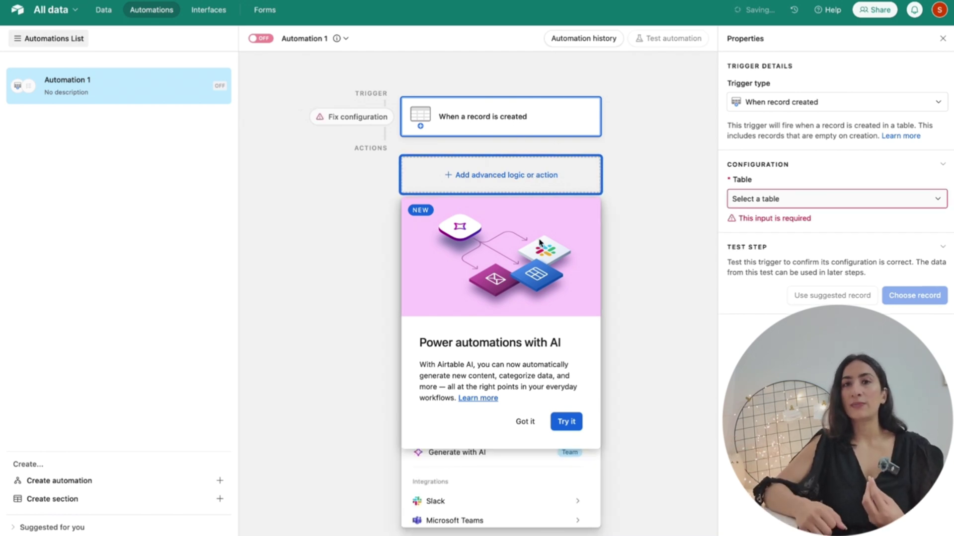
{"action": "left_click", "coordinate": [523, 422]}
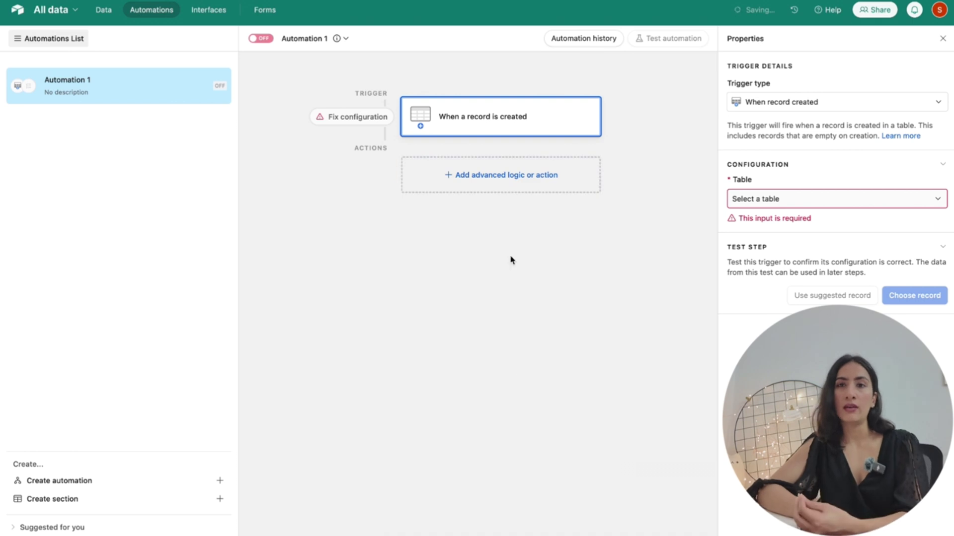
{"action": "left_click", "coordinate": [530, 187]}
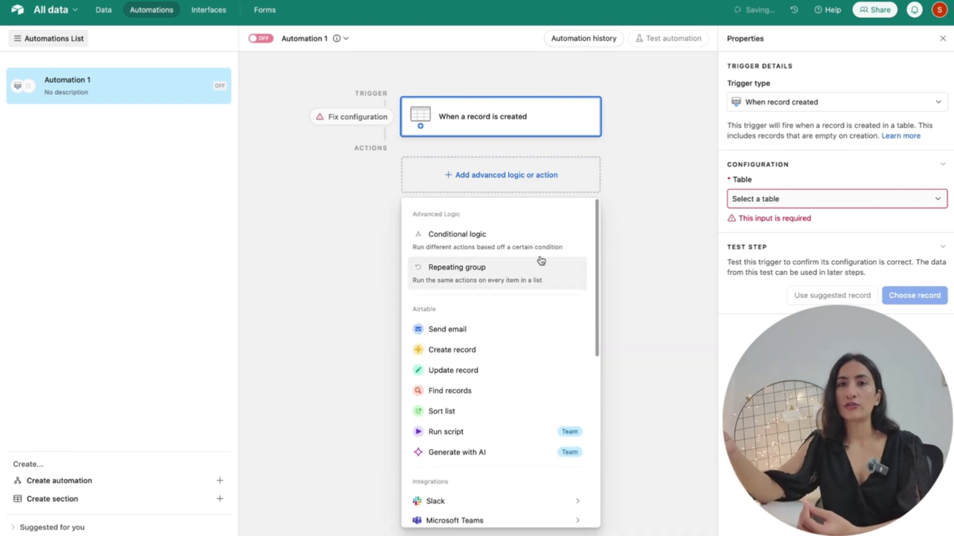
{"action": "left_click", "coordinate": [475, 367]}
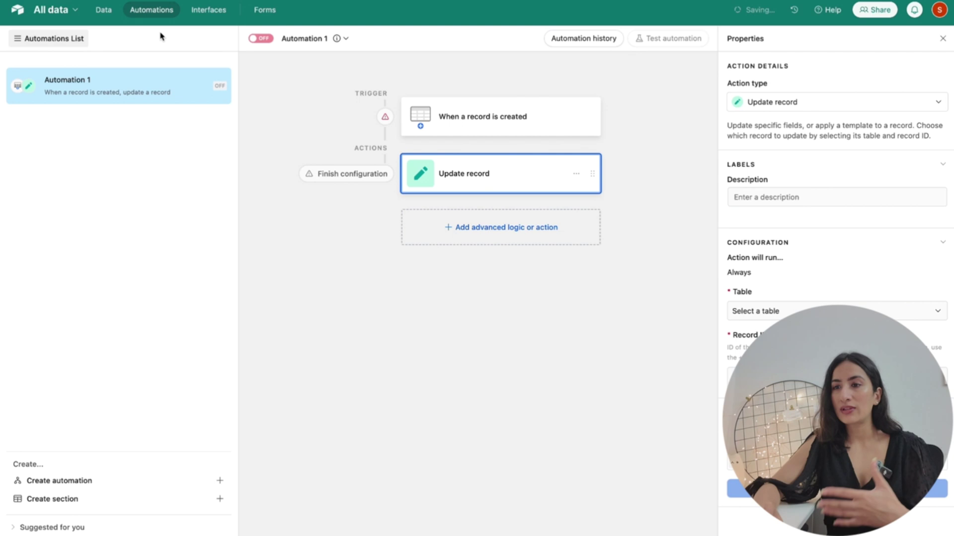
{"action": "left_click", "coordinate": [203, 8]}
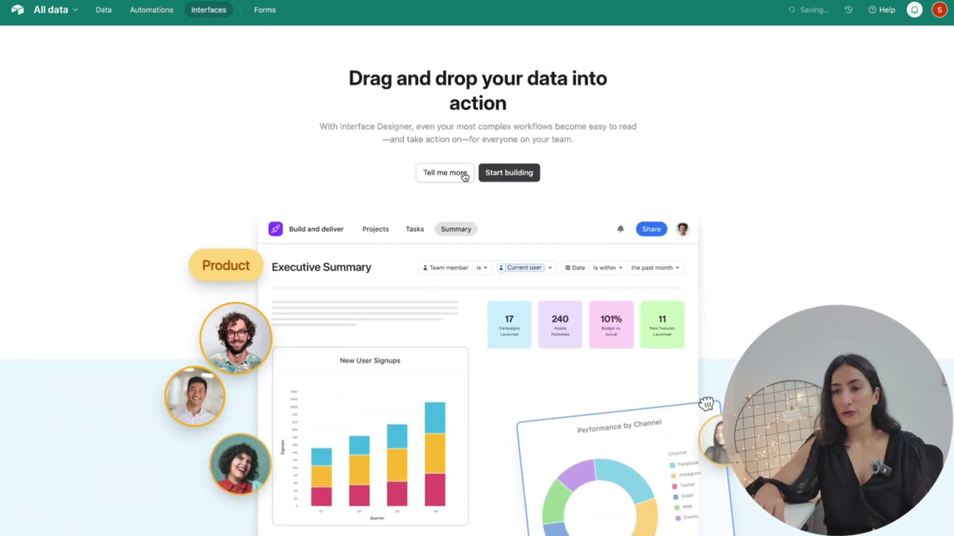
Abandon the new interface setup and browse the form templates from the Forms page
{"action": "left_click", "coordinate": [502, 173]}
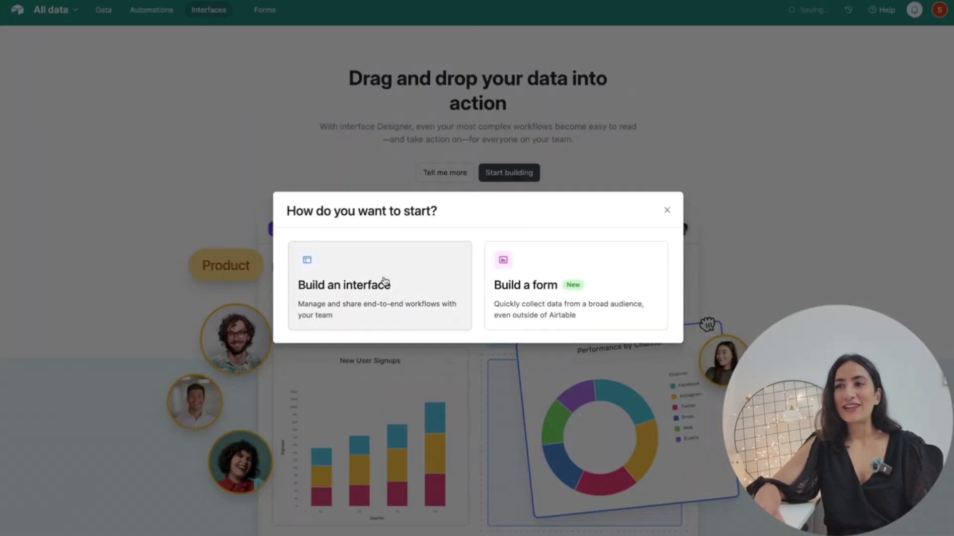
{"action": "left_click", "coordinate": [379, 294]}
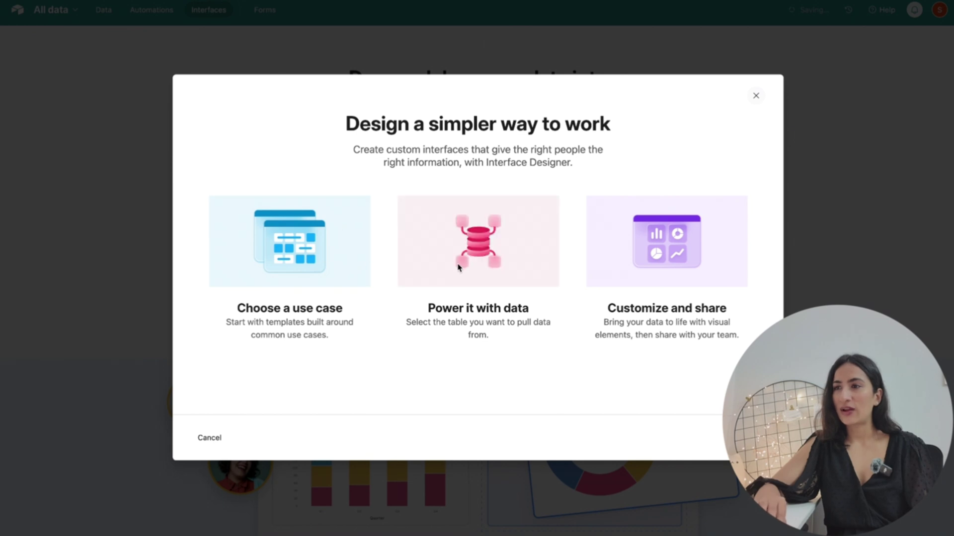
{"action": "left_click", "coordinate": [720, 444]}
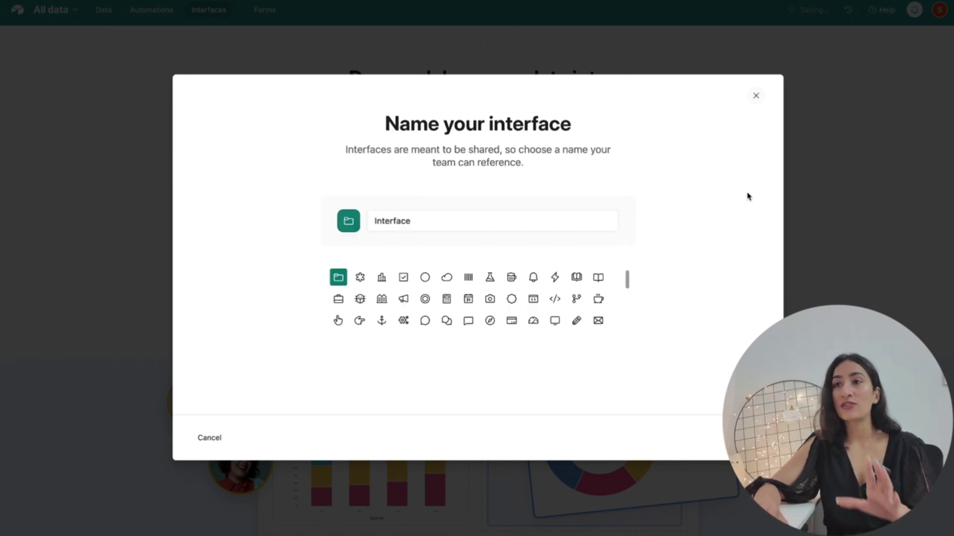
{"action": "left_click", "coordinate": [756, 96]}
{"action": "left_click", "coordinate": [664, 210]}
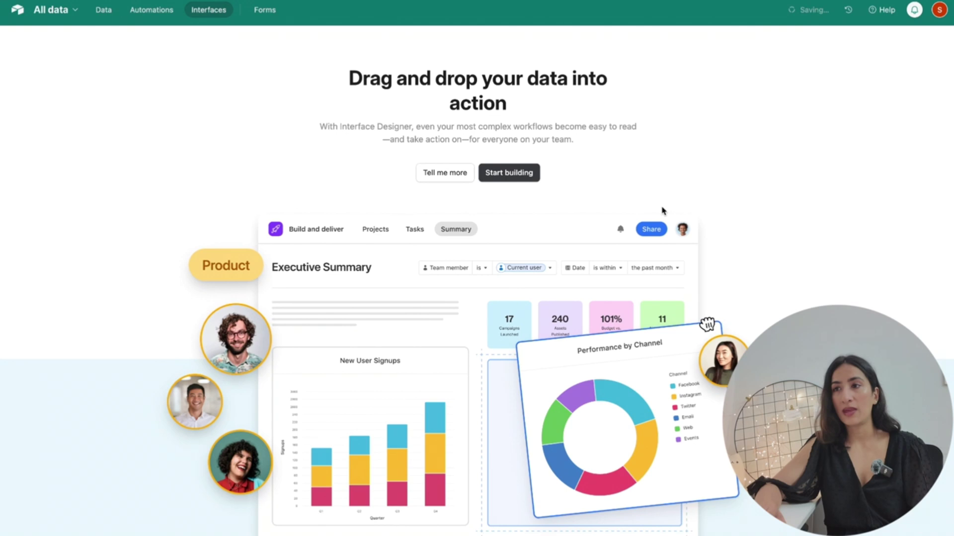
{"action": "left_click", "coordinate": [256, 18]}
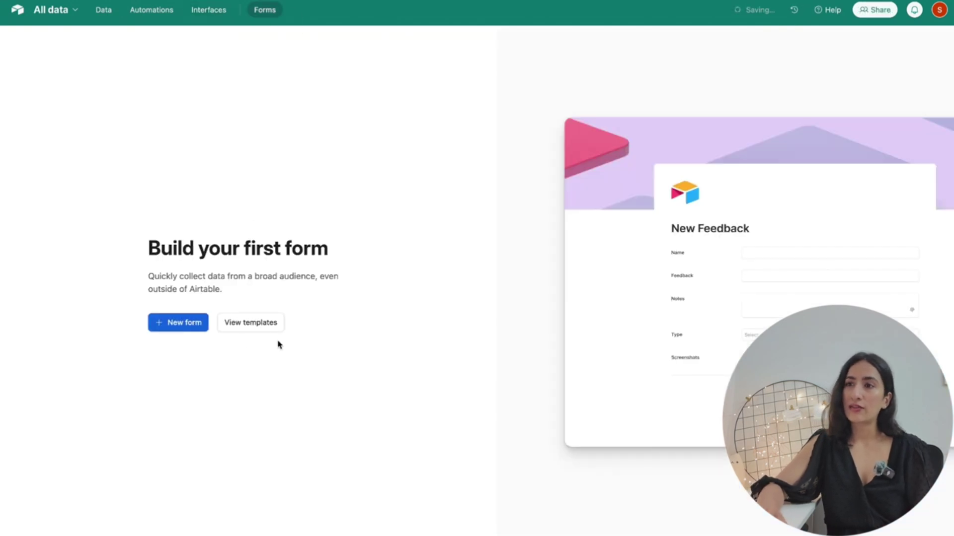
{"action": "left_click", "coordinate": [253, 324]}
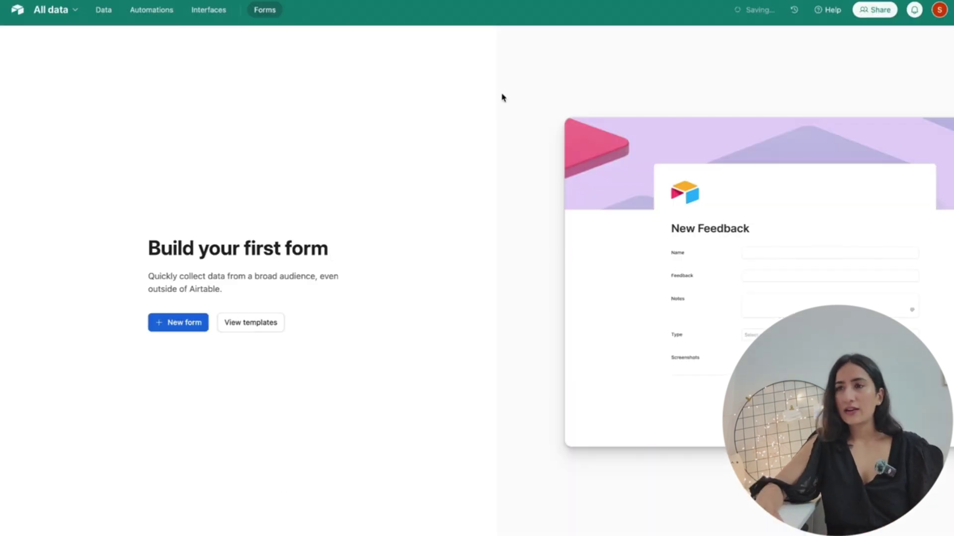
Look at the All data base's Appearance colour choices, then return to Data
{"action": "left_click", "coordinate": [51, 10]}
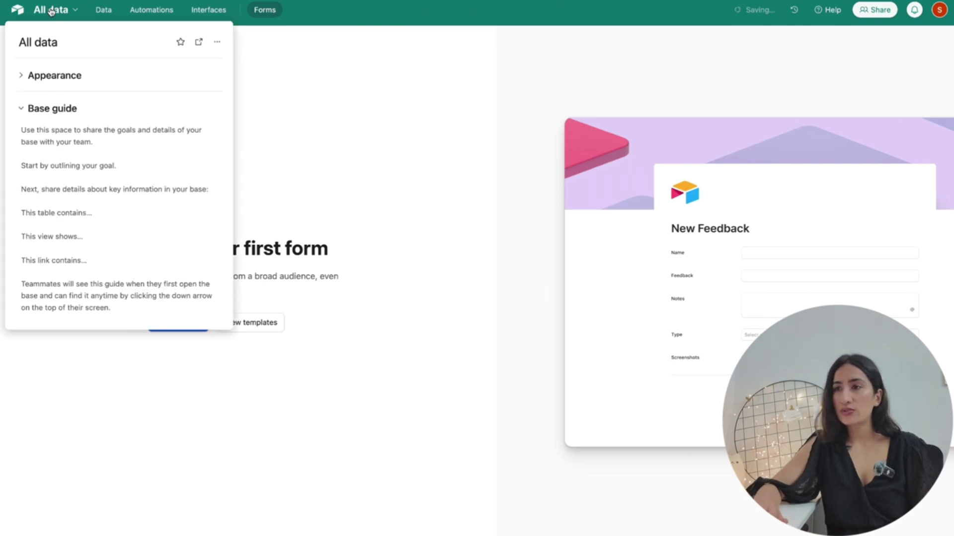
{"action": "left_click", "coordinate": [48, 82]}
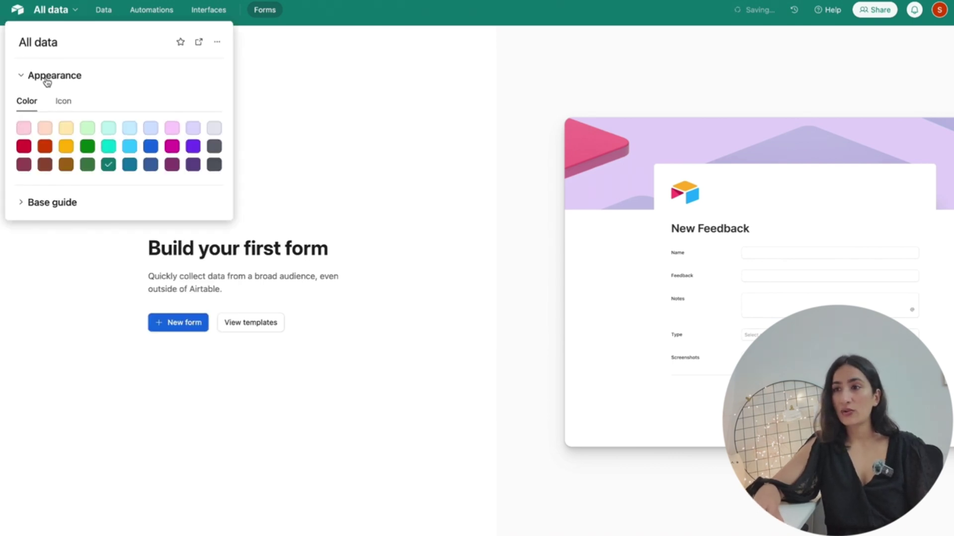
{"action": "left_click", "coordinate": [320, 59]}
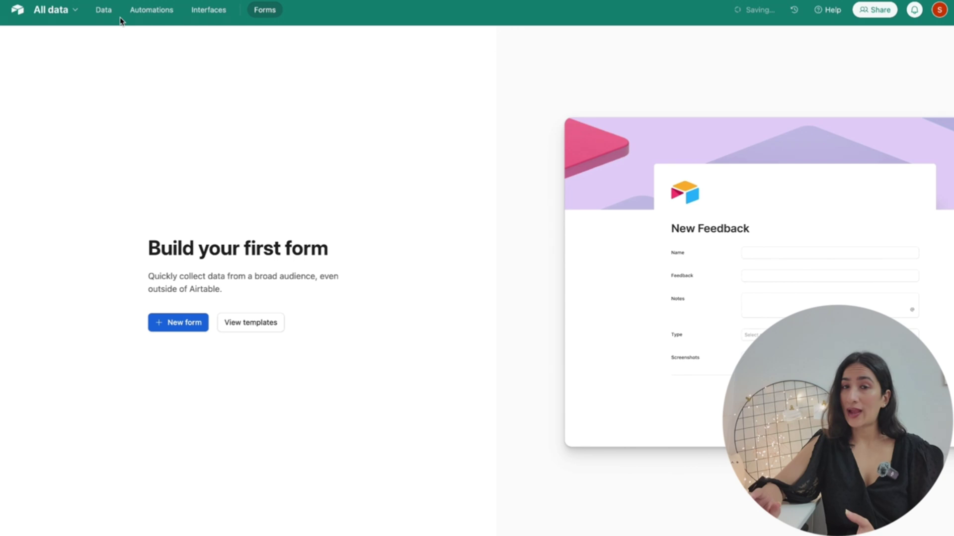
{"action": "left_click", "coordinate": [102, 10]}
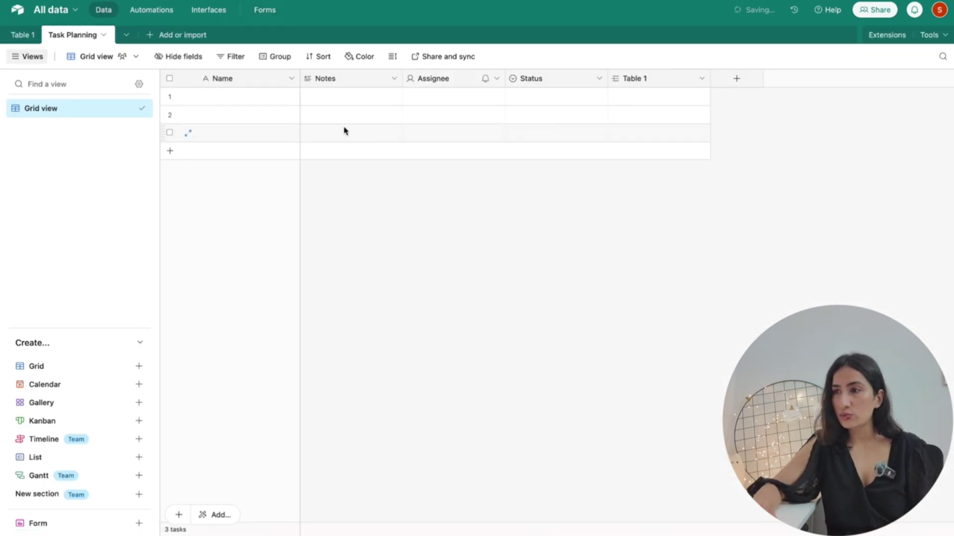
Check the record Color options and switch to Table 1's campaign tasks like World Coffee day
{"action": "left_click", "coordinate": [363, 55]}
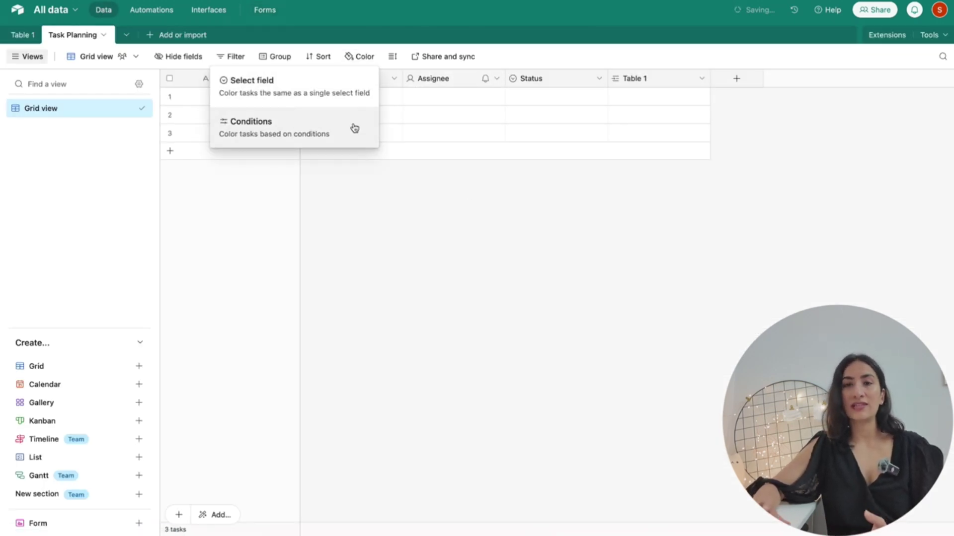
{"action": "left_click", "coordinate": [426, 113]}
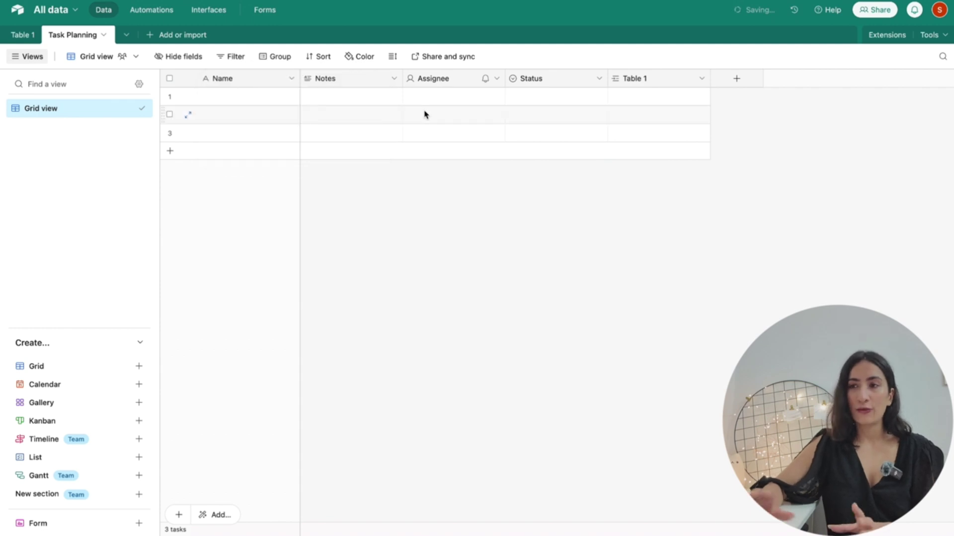
{"action": "left_click", "coordinate": [361, 102]}
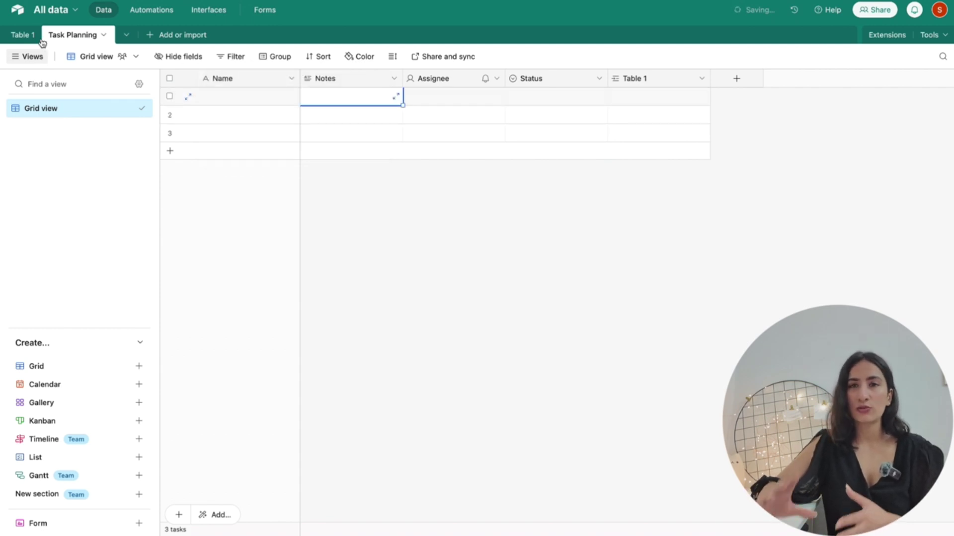
{"action": "left_click", "coordinate": [22, 34]}
{"action": "left_click", "coordinate": [557, 98]}
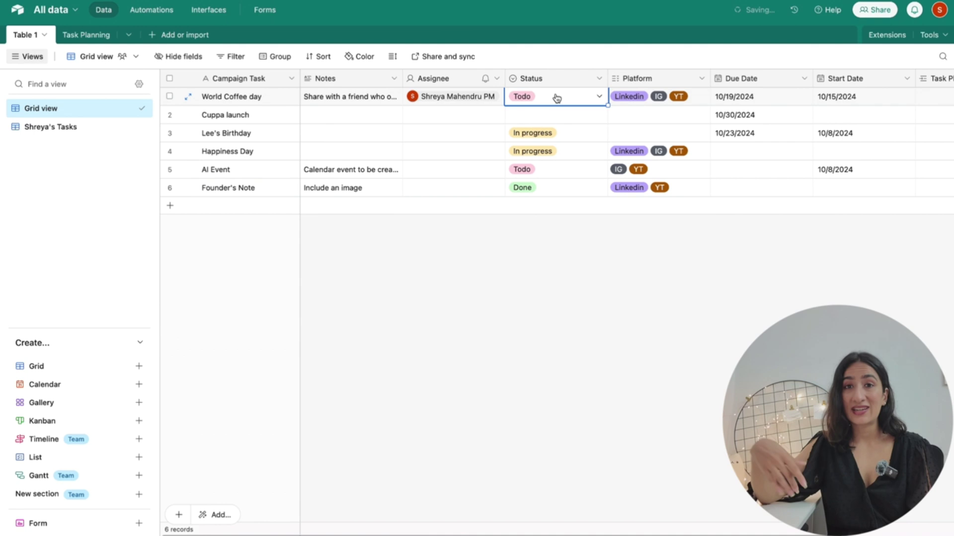
{"action": "left_click", "coordinate": [267, 97]}
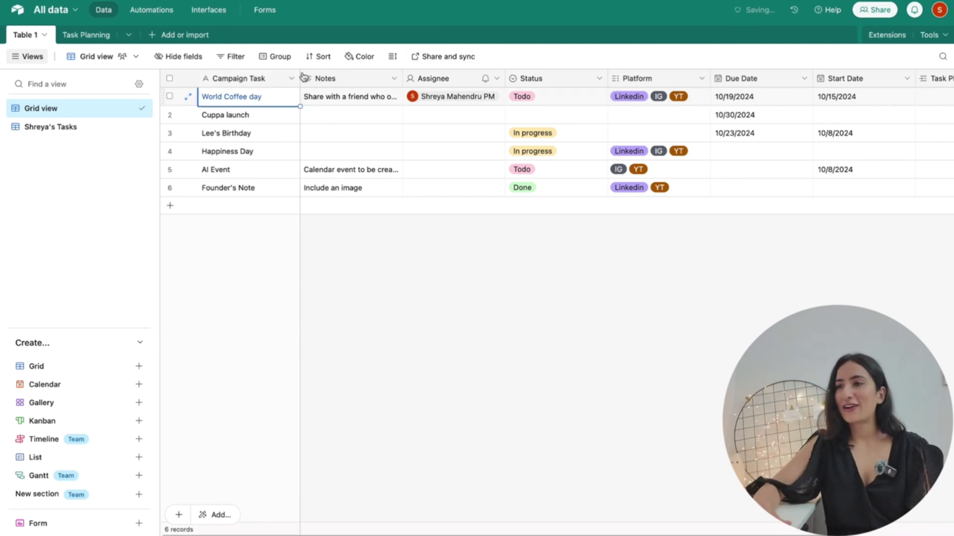
{"action": "left_click", "coordinate": [377, 59]}
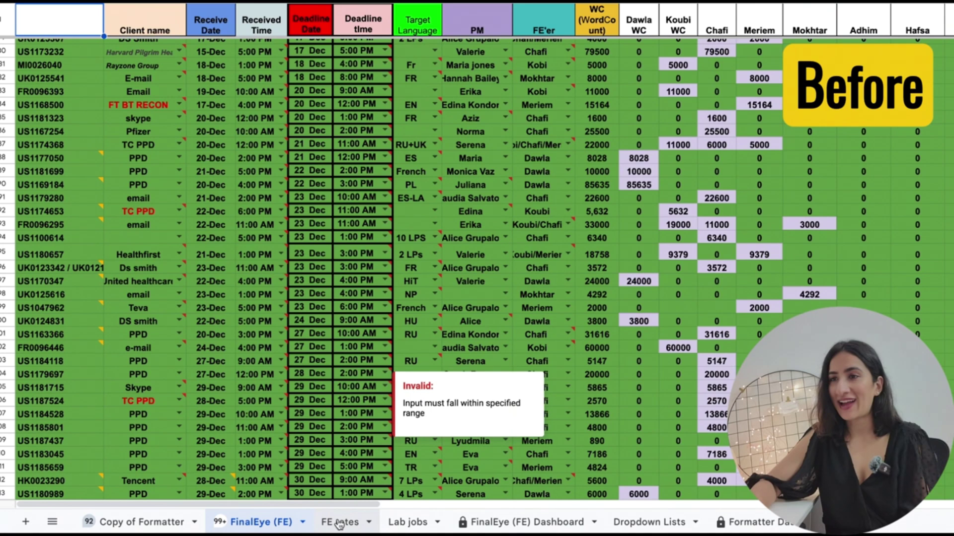
Flip through the FE rates, Lab jobs, FinalEye (FE) Dashboard, Dropdown Lists and Formatter sheets
{"action": "left_click", "coordinate": [339, 522]}
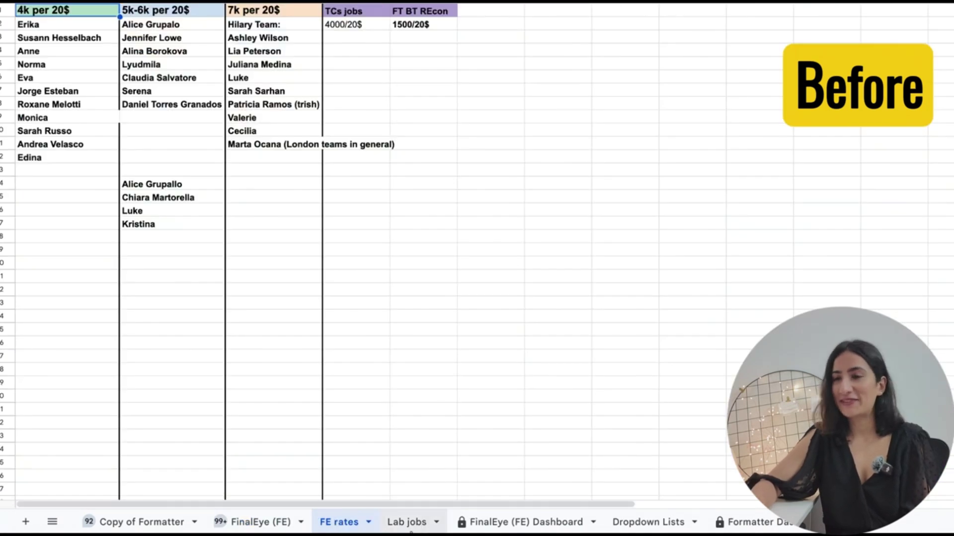
{"action": "left_click", "coordinate": [410, 522]}
{"action": "left_click", "coordinate": [508, 524]}
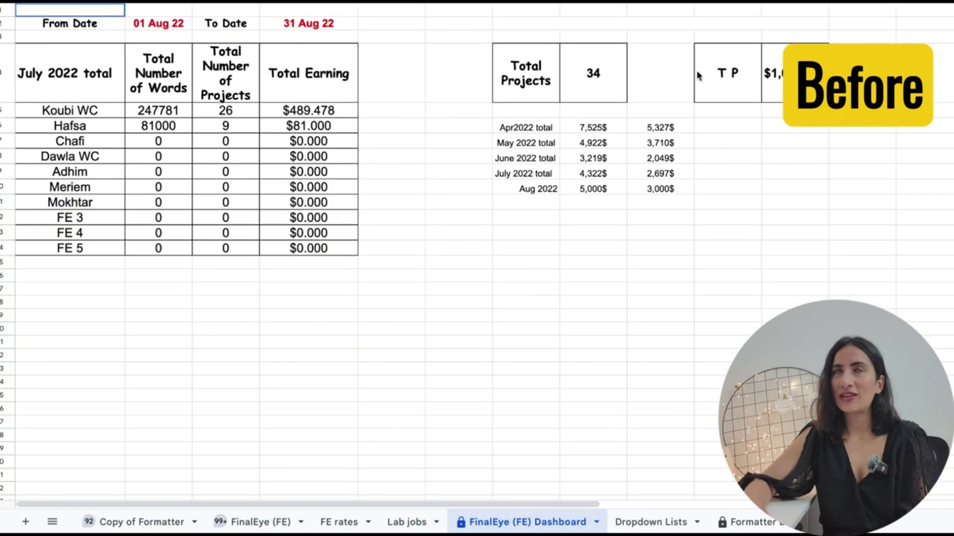
{"action": "left_click", "coordinate": [645, 522]}
{"action": "left_click", "coordinate": [760, 527]}
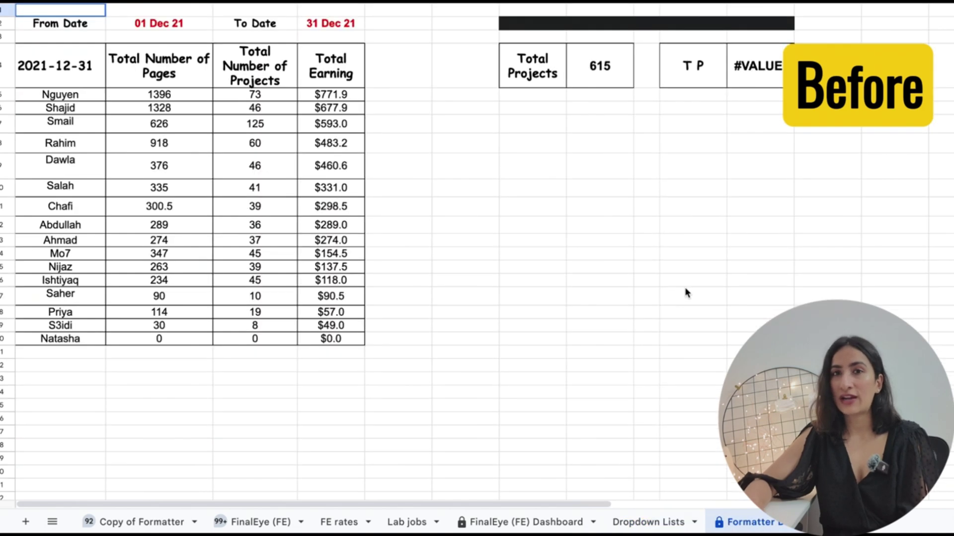
Open the Copy of Formatter sheet and scroll down through its later job rows
{"action": "left_click", "coordinate": [162, 516]}
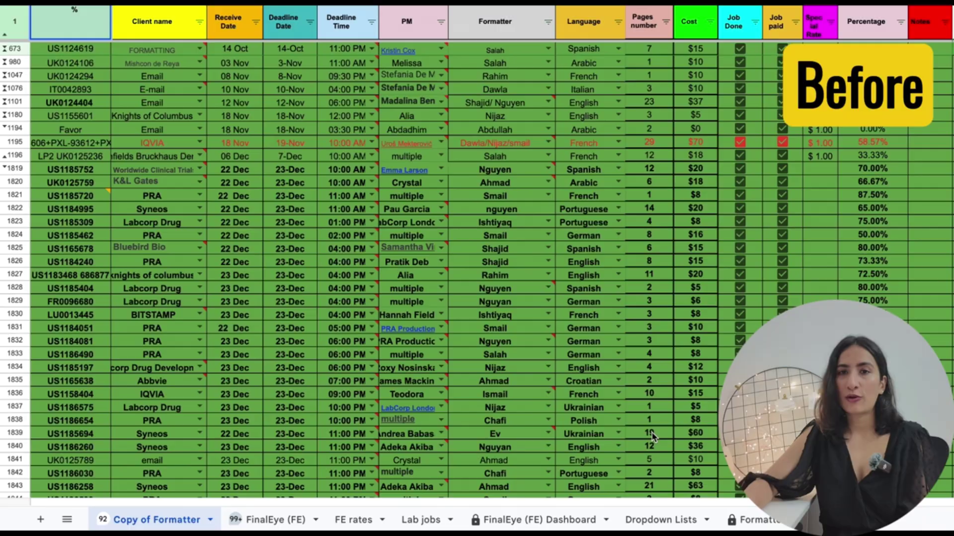
{"action": "scroll", "coordinate": [651, 436], "scroll_direction": "down", "scroll_amount": 20}
{"action": "scroll", "coordinate": [652, 436], "scroll_direction": "down", "scroll_amount": 20}
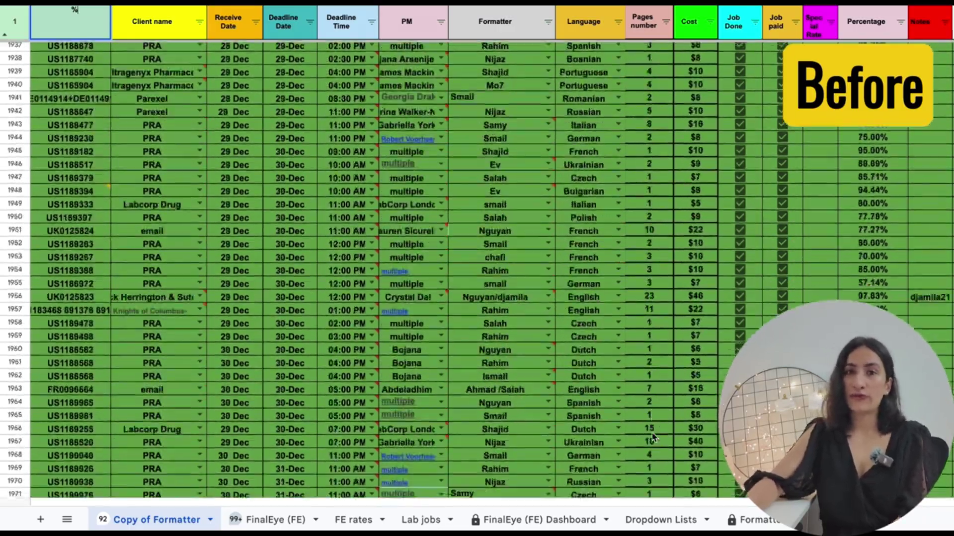
{"action": "scroll", "coordinate": [652, 436], "scroll_direction": "down", "scroll_amount": 20}
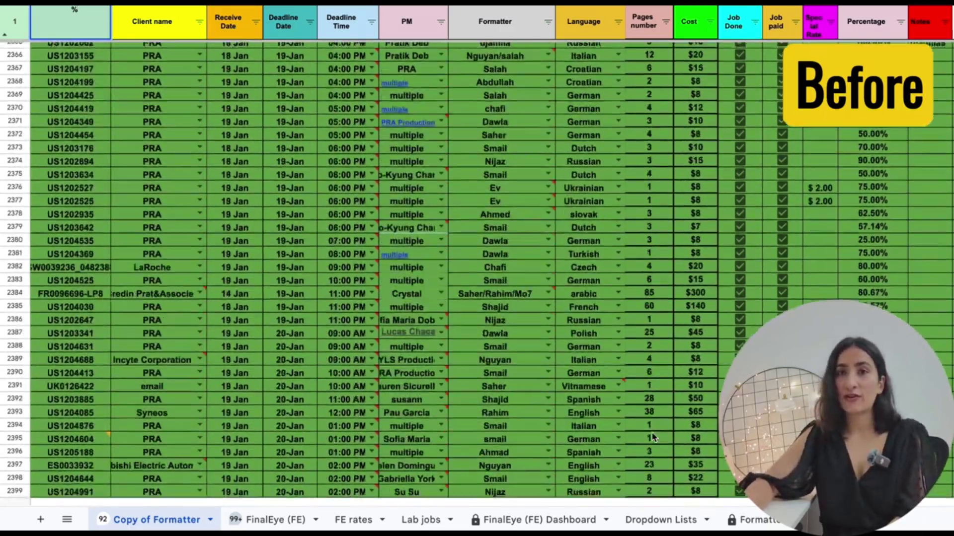
{"action": "scroll", "coordinate": [652, 436], "scroll_direction": "down", "scroll_amount": 20}
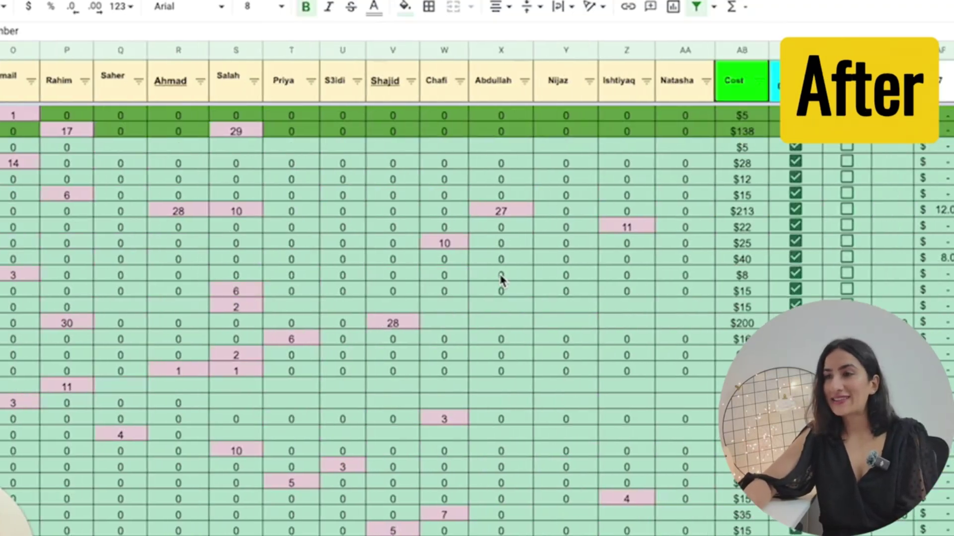
Scroll across the revised tracker to show per-formatter word counts, PO amounts, Job Done/Paid, Special Rate and Profit %
{"action": "scroll", "coordinate": [501, 279], "scroll_direction": "right", "scroll_amount": 8}
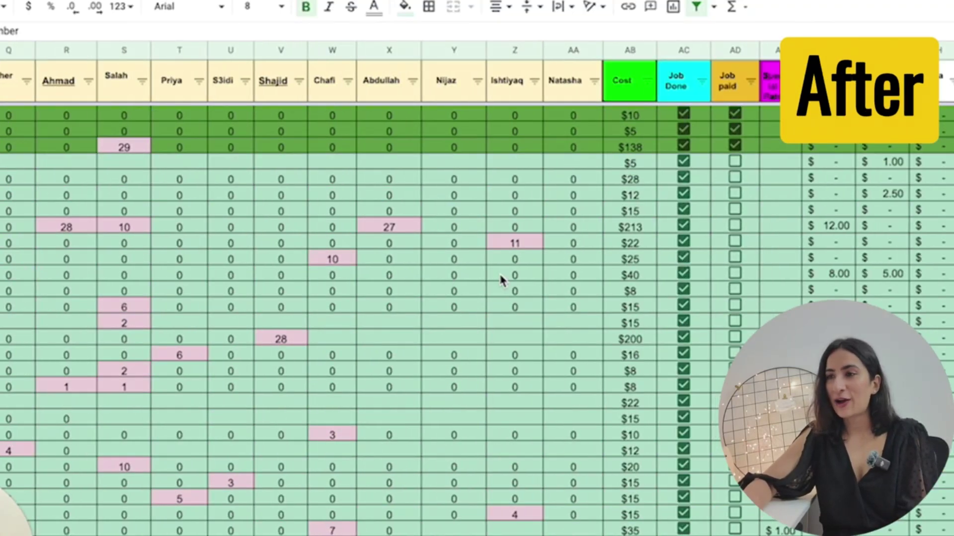
{"action": "scroll", "coordinate": [792, 258], "scroll_direction": "right", "scroll_amount": 10}
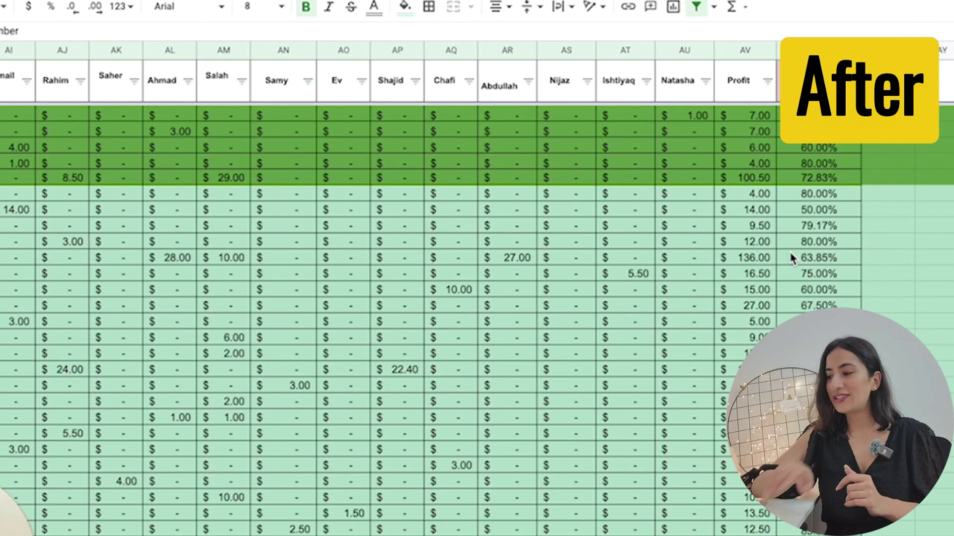
{"action": "scroll", "coordinate": [793, 258], "scroll_direction": "down", "scroll_amount": 3}
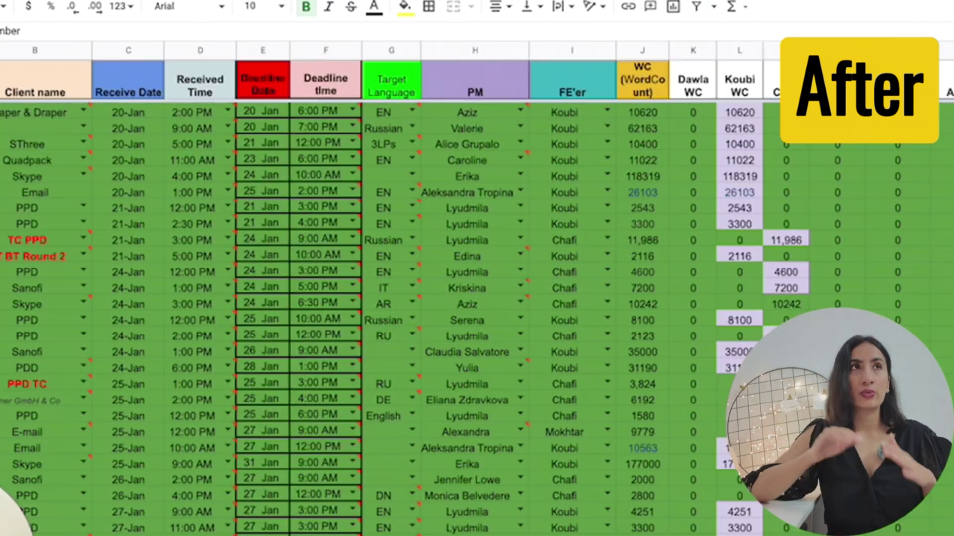
{"action": "scroll", "coordinate": [690, 404], "scroll_direction": "right", "scroll_amount": 5}
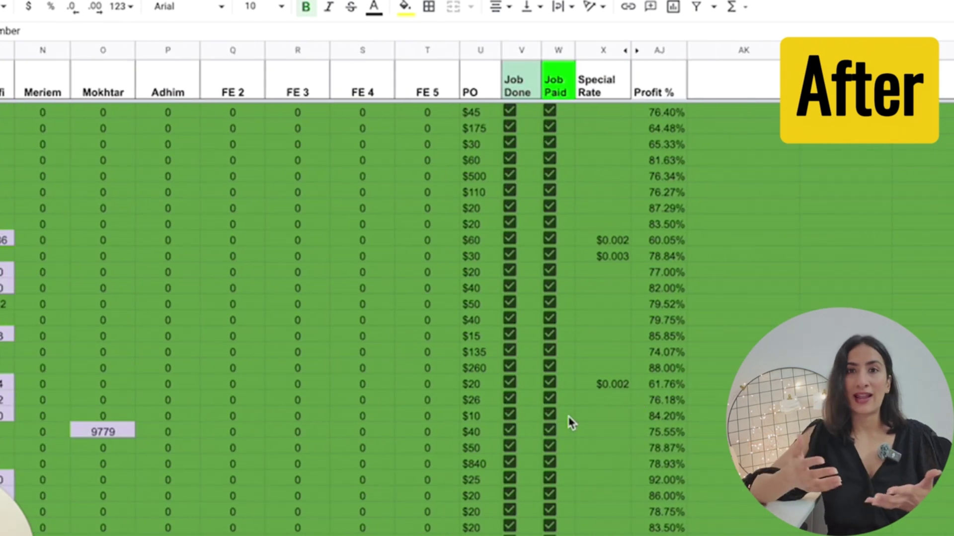